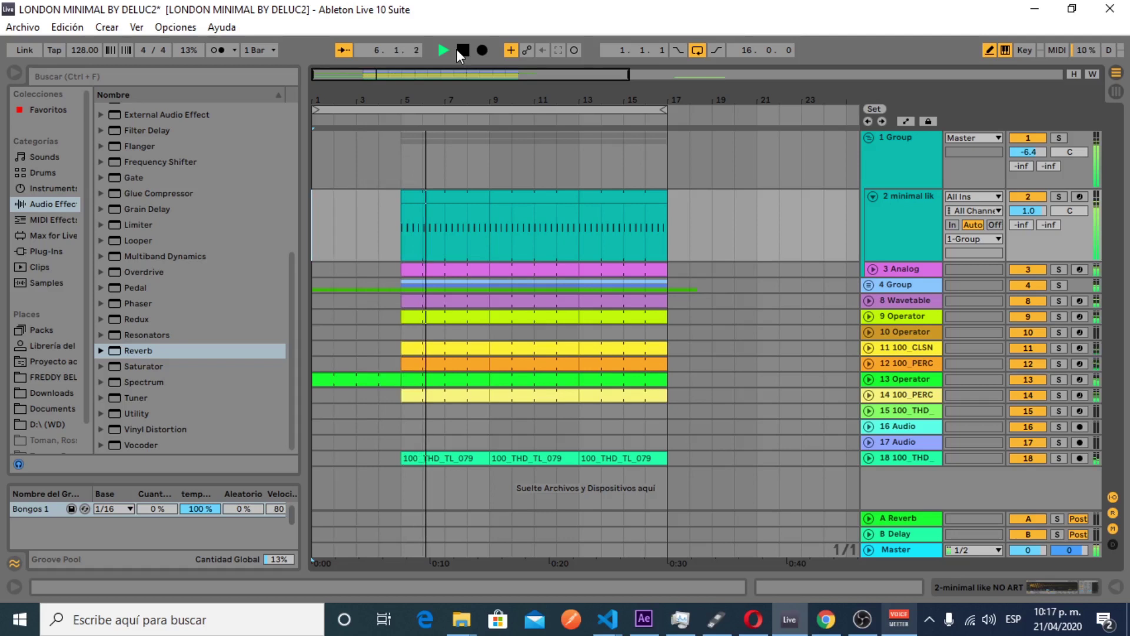
# Step: Switch to Voicemeeter, mute hardware input 2 and return to the Live arrangement
pyautogui.click(887, 625)
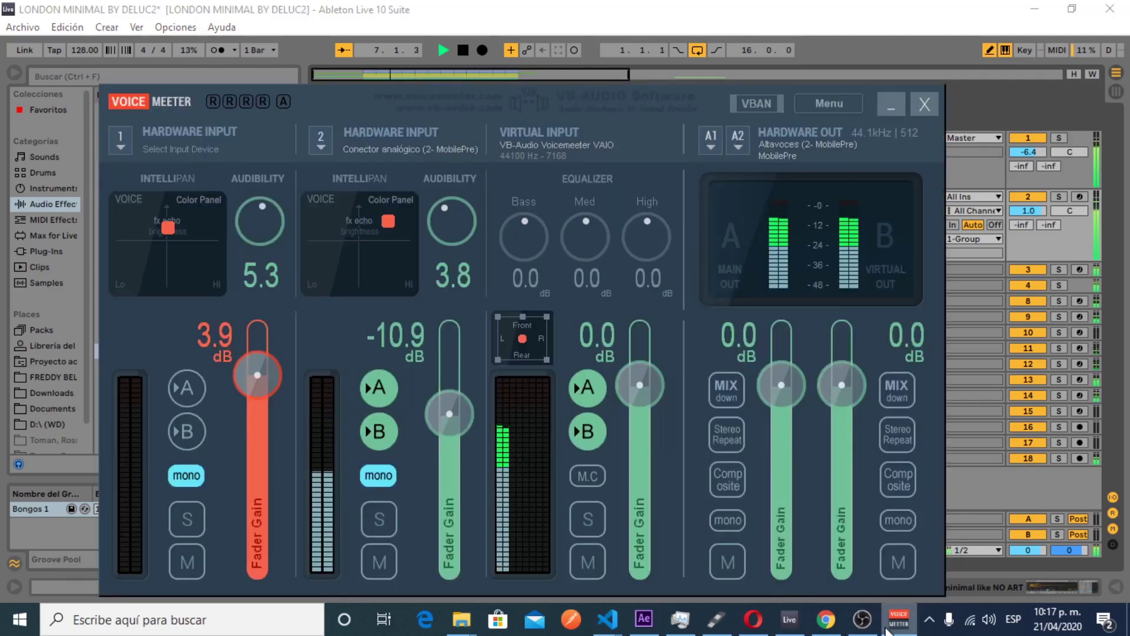
pyautogui.click(380, 563)
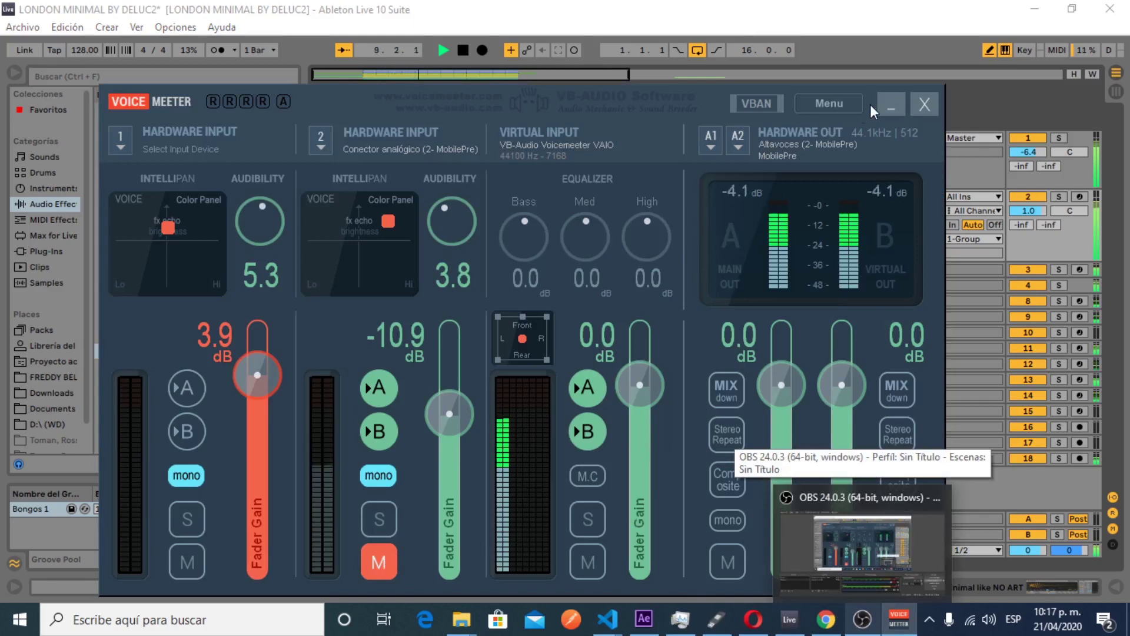
pyautogui.click(892, 103)
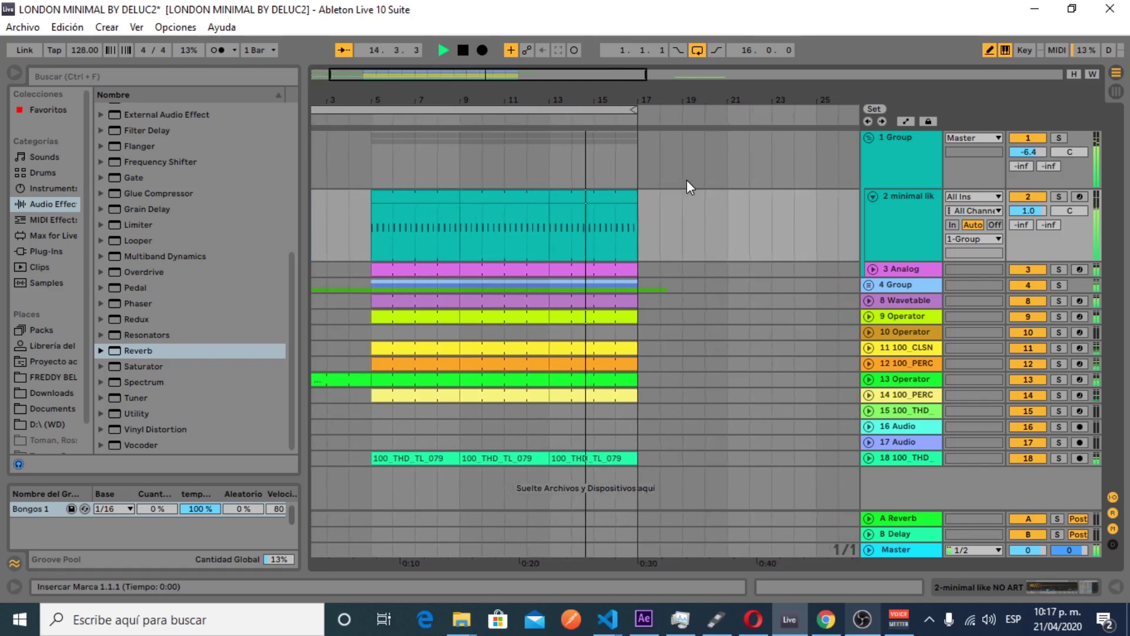
# Step: Unfold the 3 Analog track and the 4 Group track in the arrangement
pyautogui.click(873, 269)
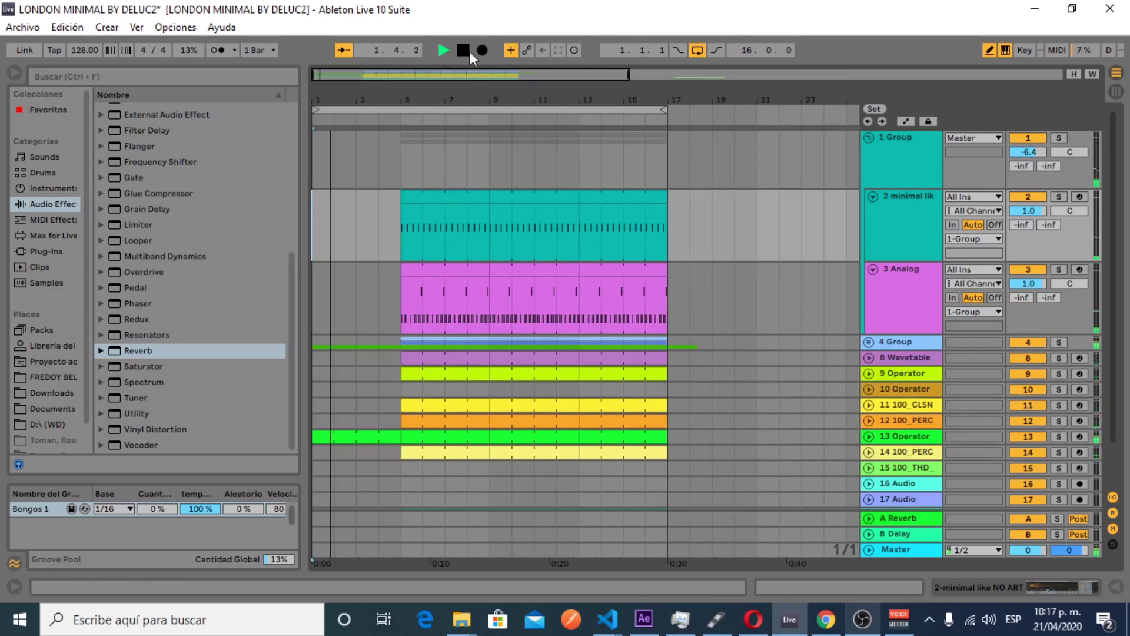
pyautogui.moveTo(1118, 192); pyautogui.dragTo(1118, 270)
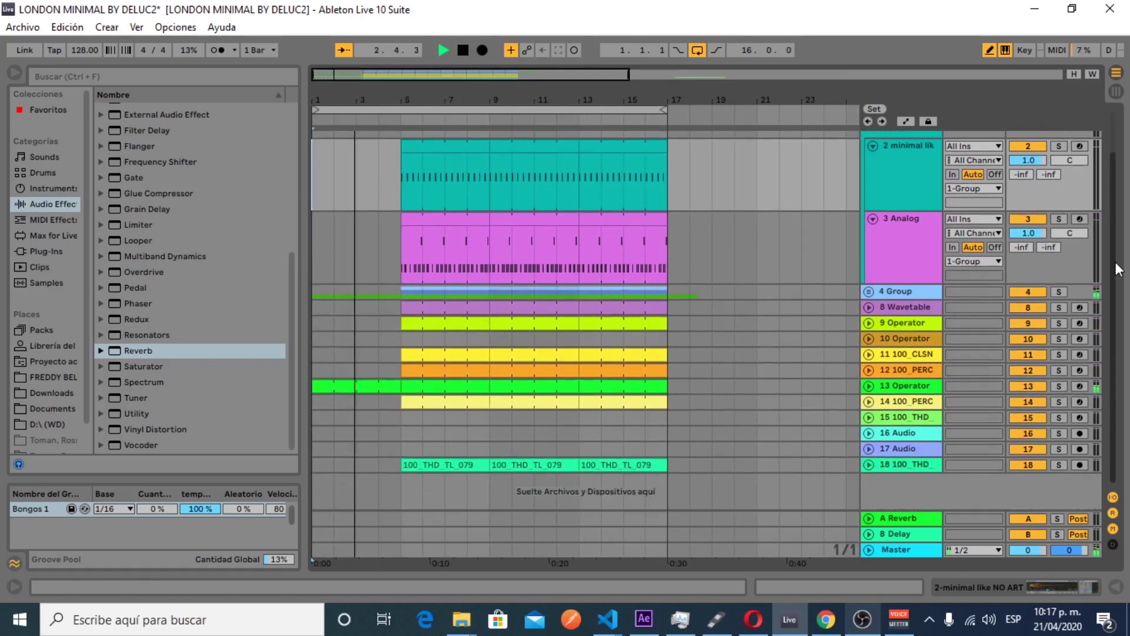
pyautogui.click(869, 291)
pyautogui.click(870, 290)
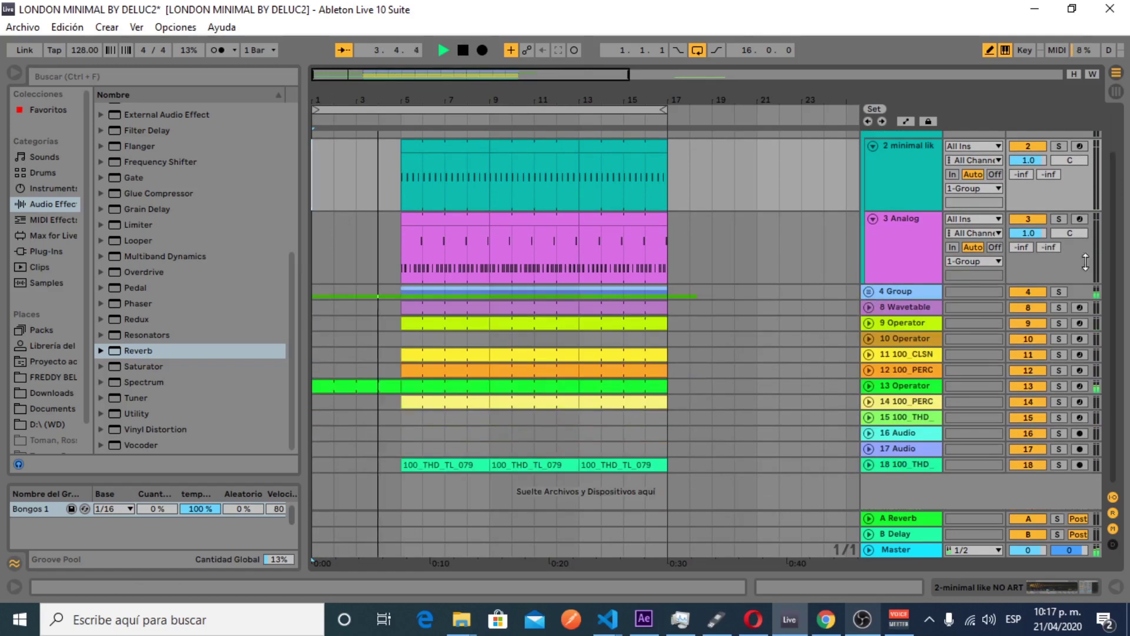
pyautogui.moveTo(1113, 260); pyautogui.dragTo(1120, 298)
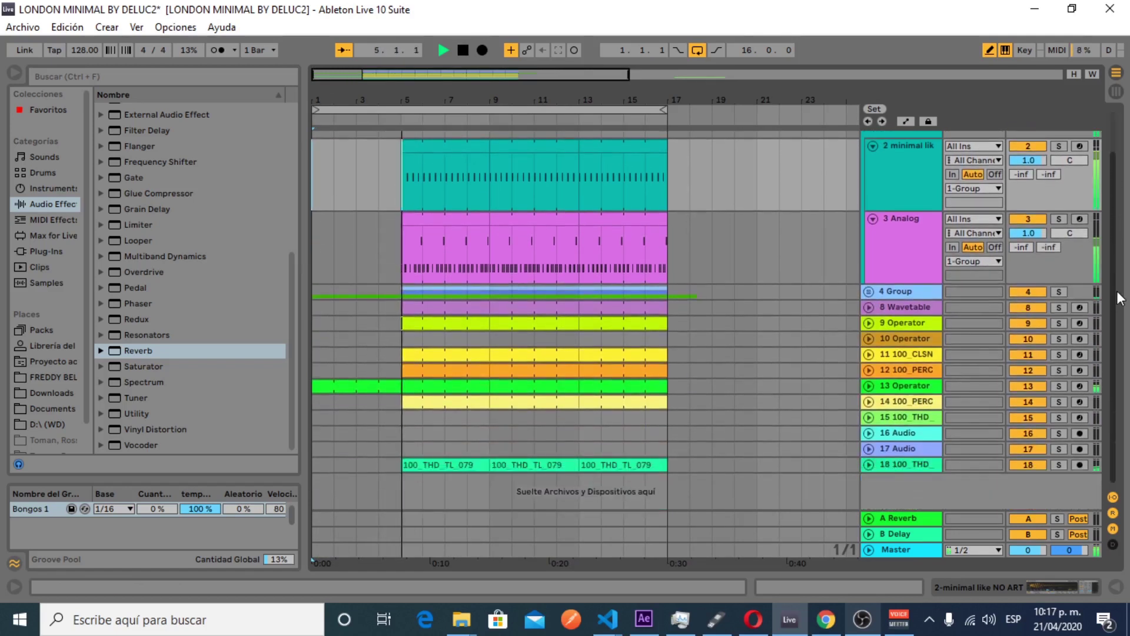
pyautogui.click(869, 291)
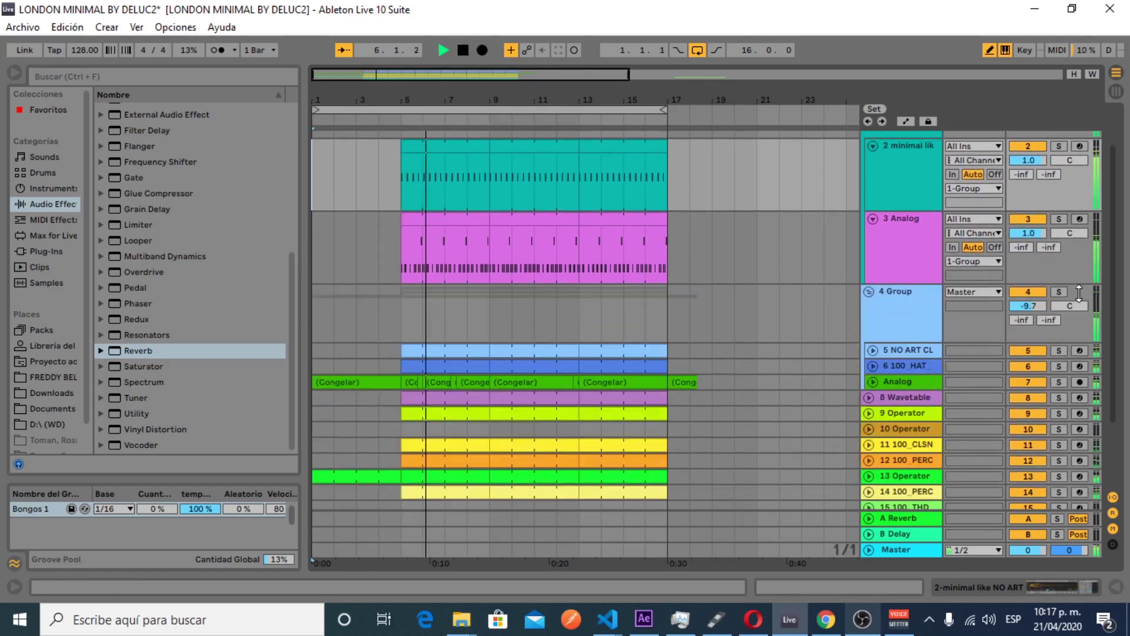
# Step: Unfold the 5 NO ART CL, 6 100_HAT and frozen Analog tracks inside 4 Group
pyautogui.scroll(-3, 1103, 371)
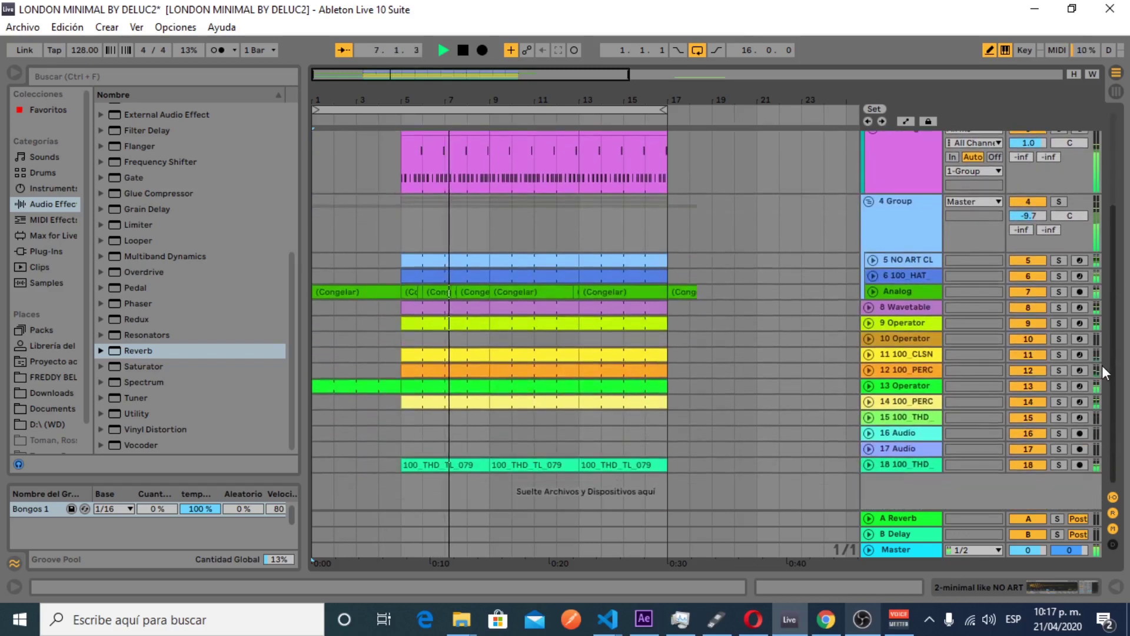
pyautogui.click(872, 260)
pyautogui.click(872, 331)
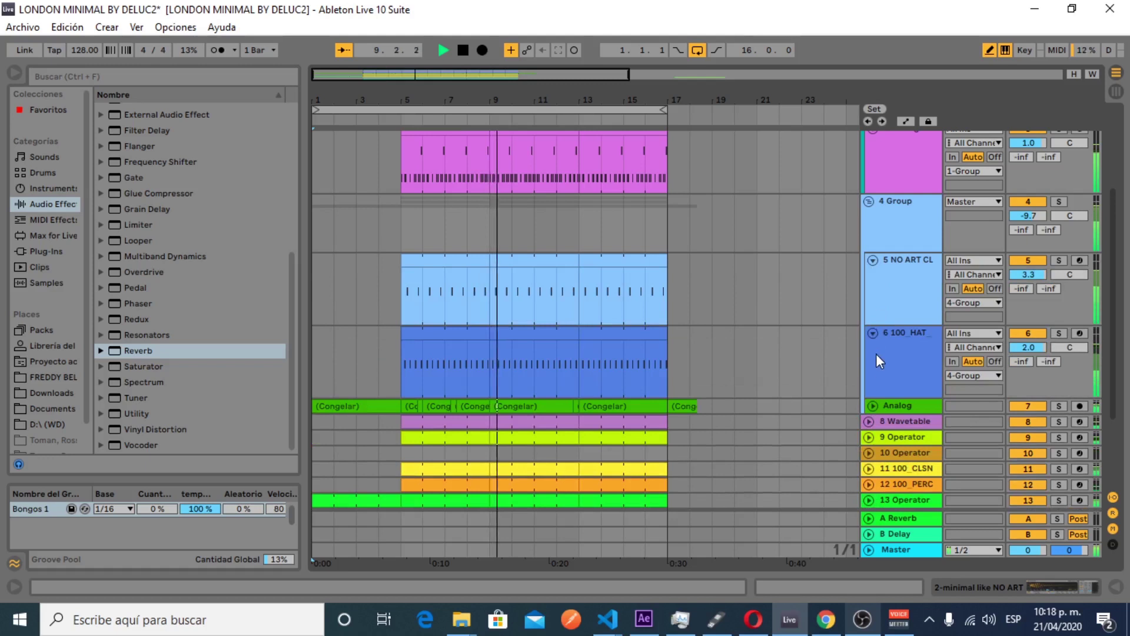
pyautogui.click(872, 405)
pyautogui.scroll(-2, 1110, 331)
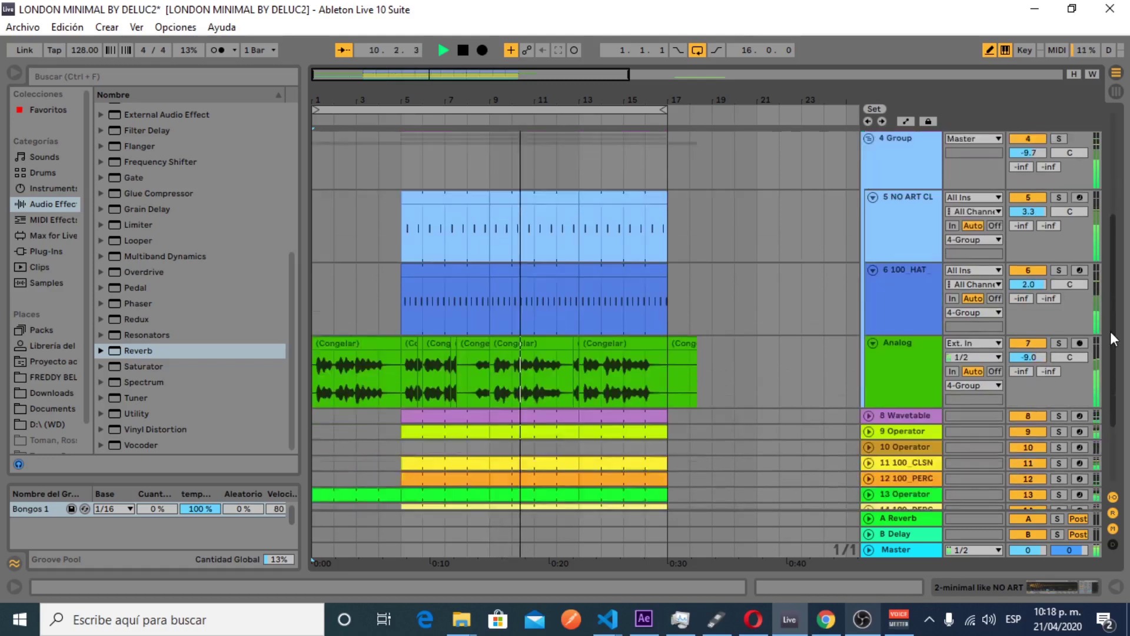
# Step: Unfold the 8 Wavetable and 9 Operator tracks to show their clips' notes
pyautogui.scroll(-3, 1110, 331)
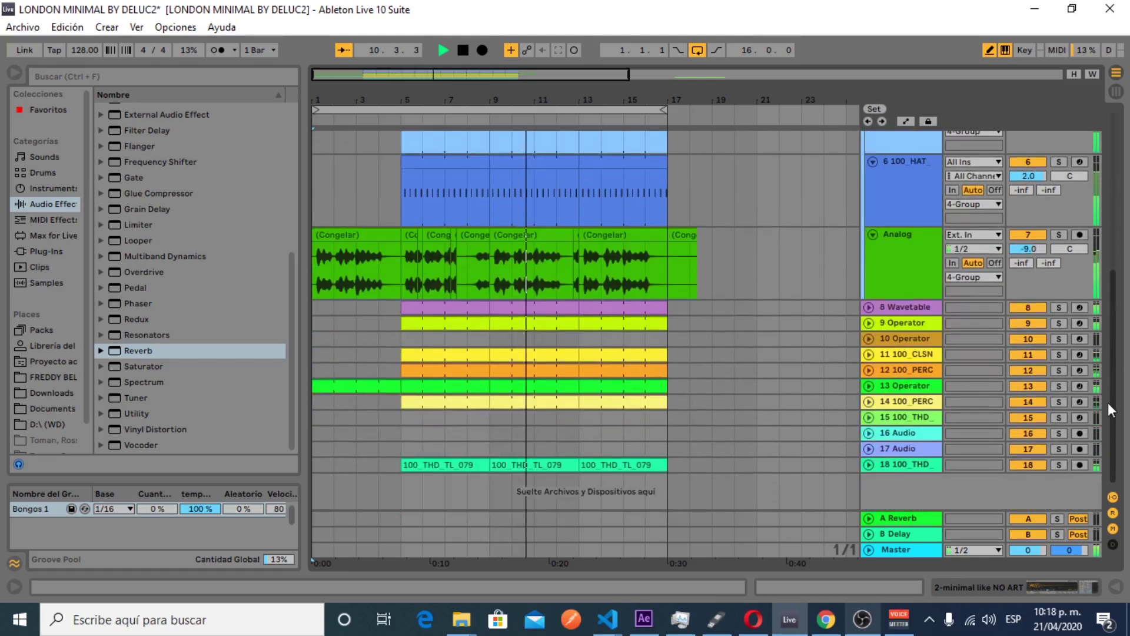
pyautogui.click(869, 307)
pyautogui.click(869, 380)
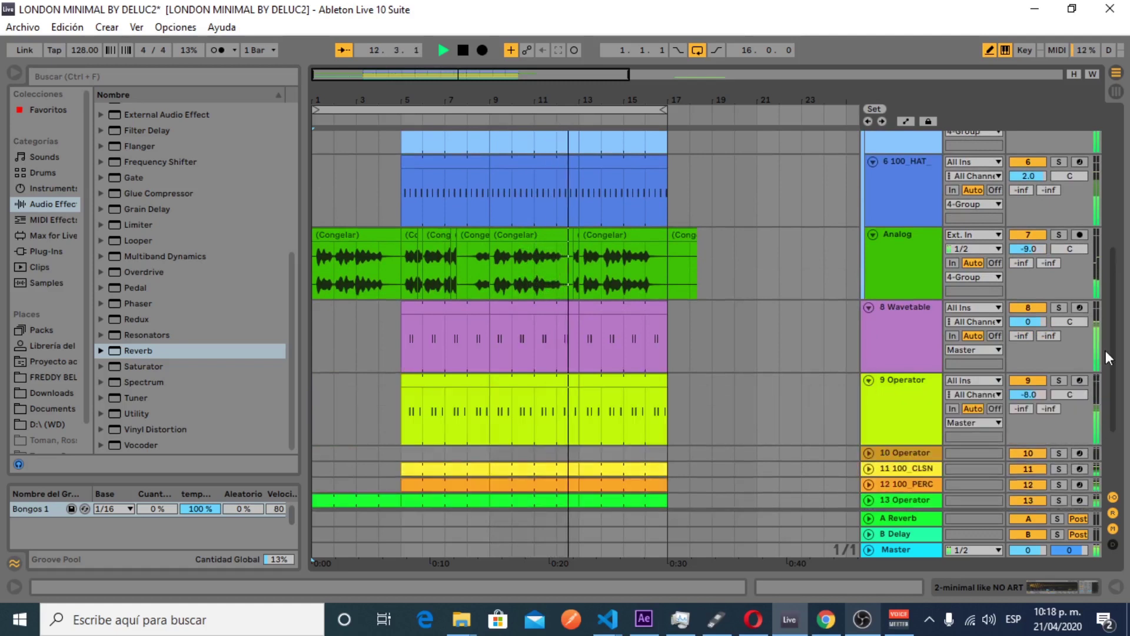
# Step: Fold the 9 Operator track and unfold the 11 100_CLSN and 12 100_PERC tracks
pyautogui.scroll(-3, 1110, 319)
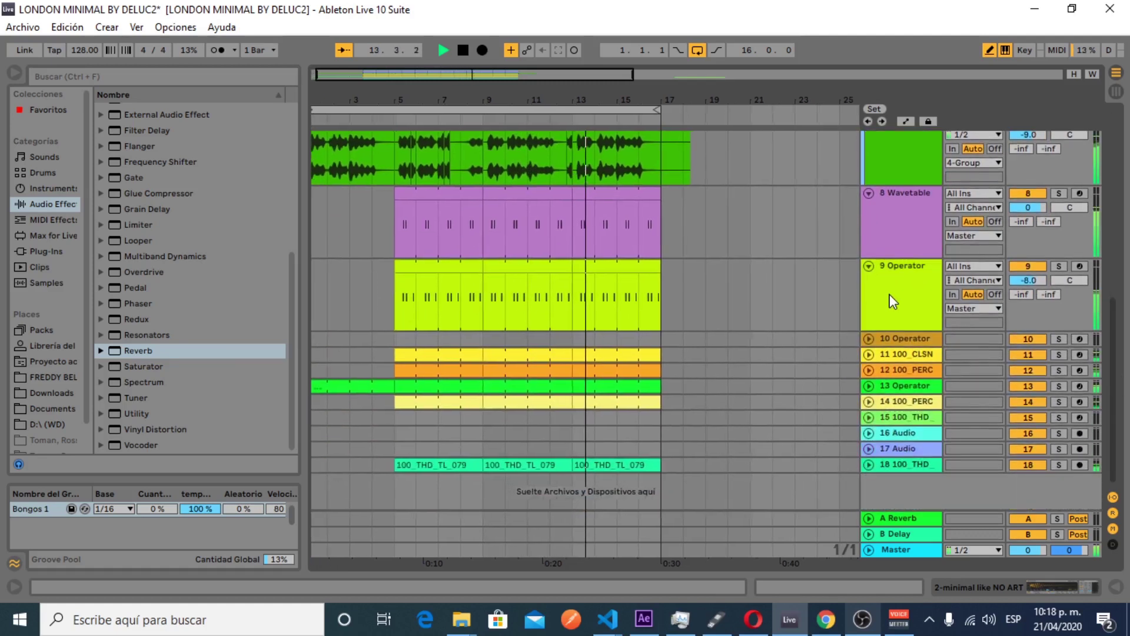
pyautogui.click(868, 266)
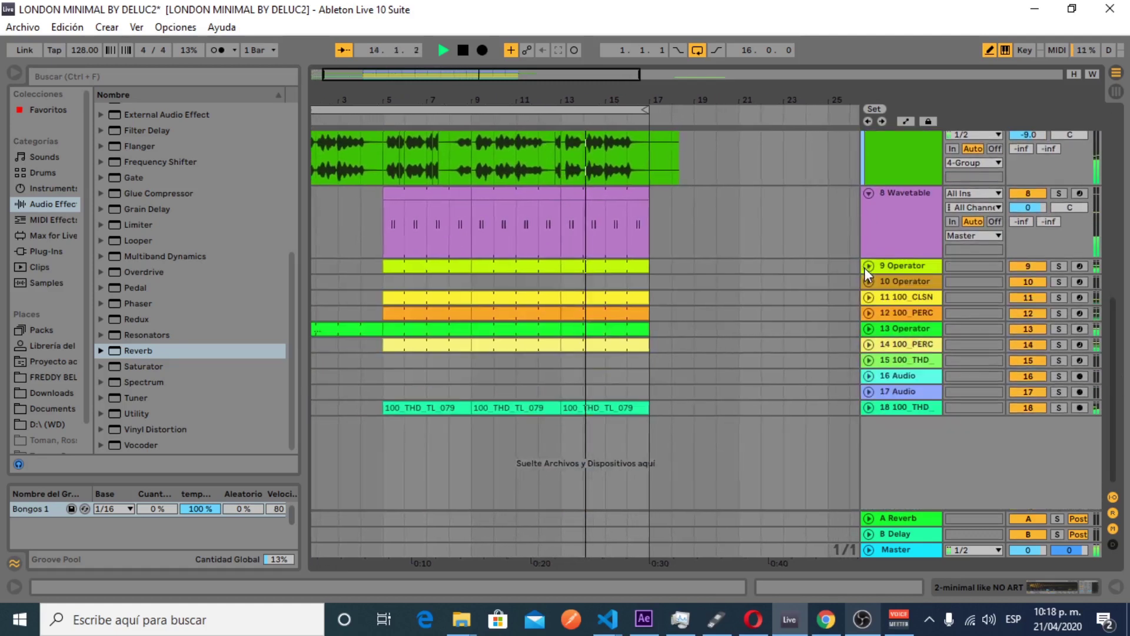
pyautogui.click(868, 313)
pyautogui.click(869, 297)
pyautogui.click(869, 297)
pyautogui.click(870, 297)
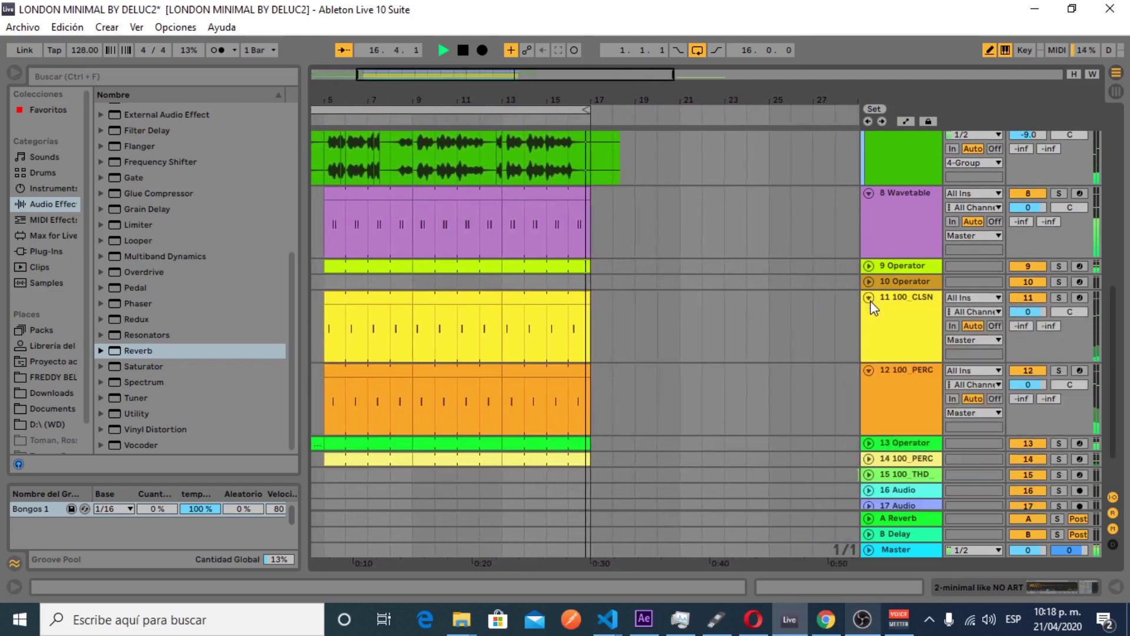
# Step: Return to the first tracks of the arrangement and stop playback
pyautogui.moveTo(1112, 347); pyautogui.dragTo(1054, 130)
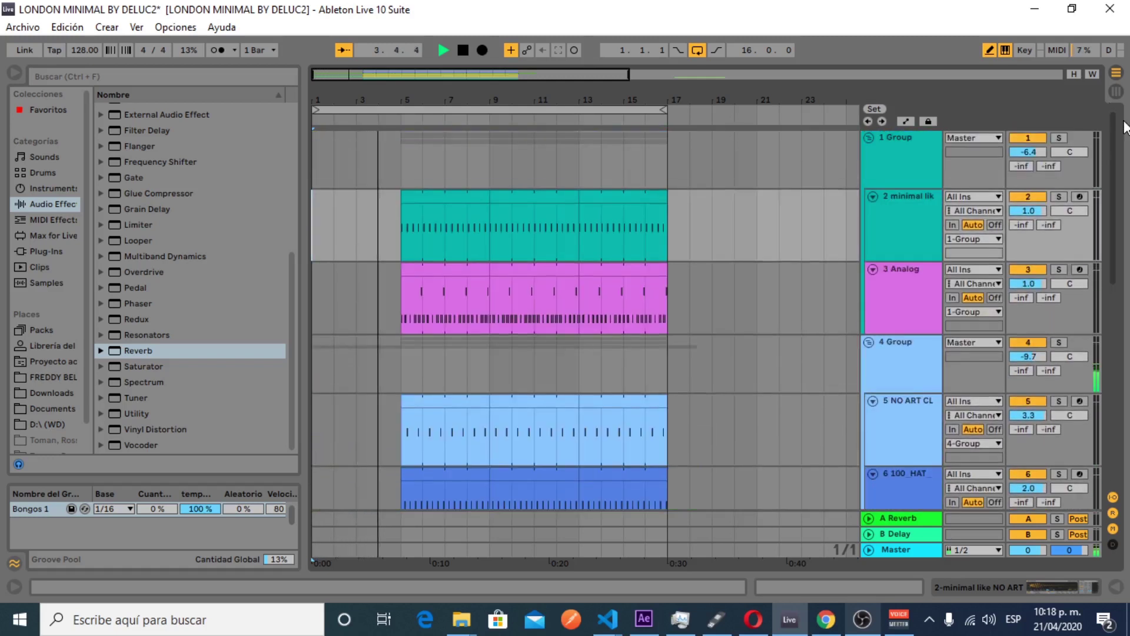
pyautogui.moveTo(1111, 144)
pyautogui.mouseDown()
pyautogui.moveTo(1111, 162)
pyautogui.moveTo(1112, 131)
pyautogui.mouseUp()
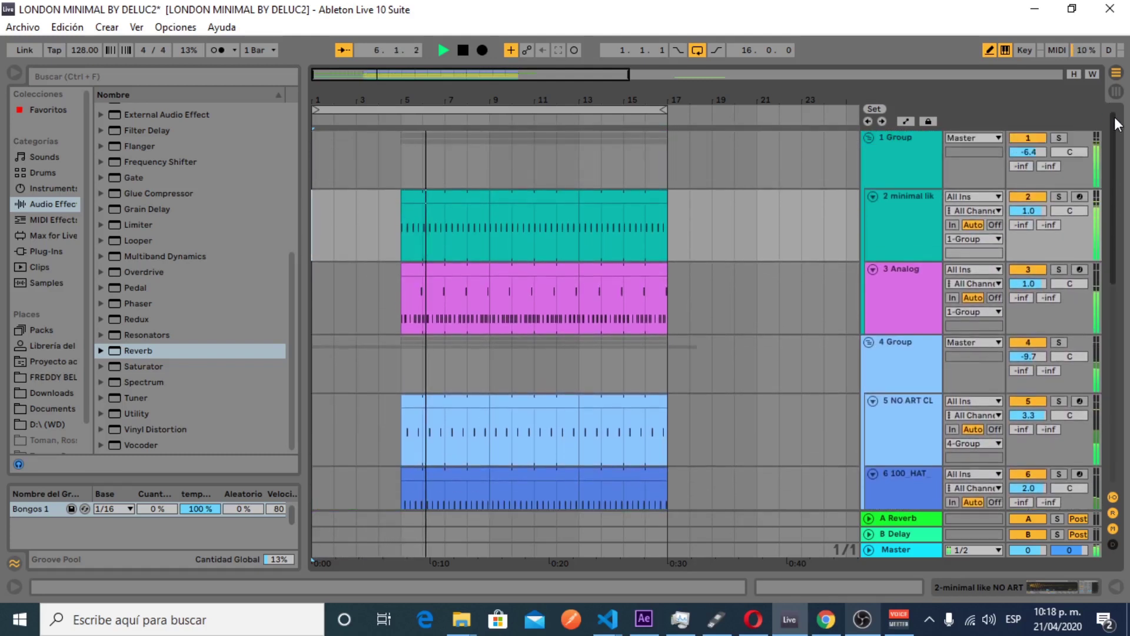
pyautogui.click(463, 50)
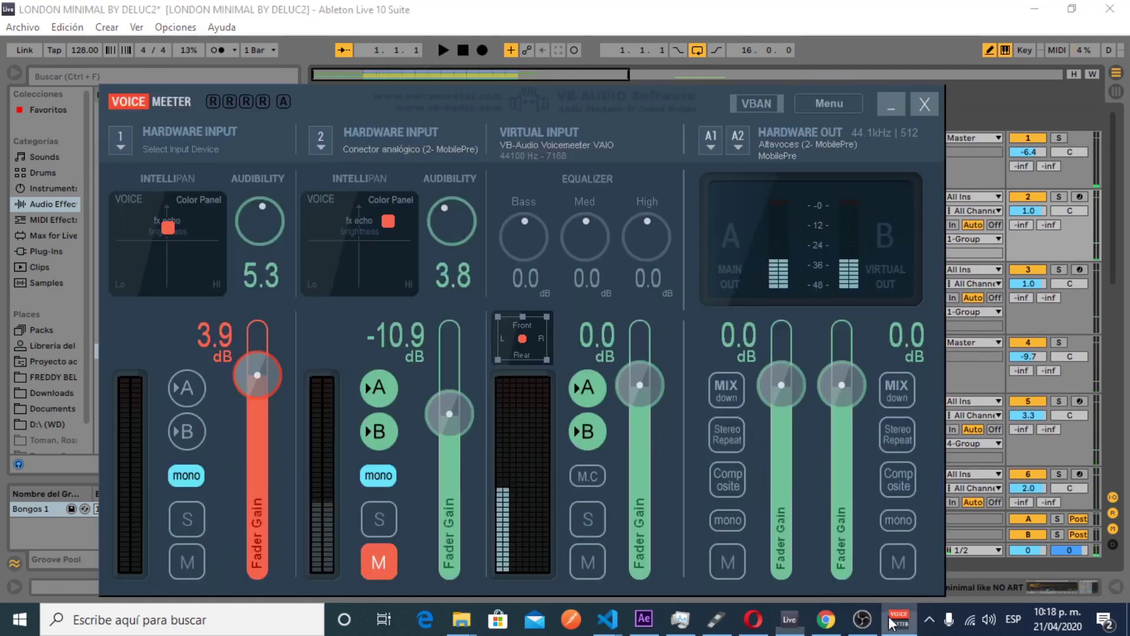
# Step: Switch to Voicemeeter, unmute hardware input 2 and return to the Live arrangement
pyautogui.click(899, 620)
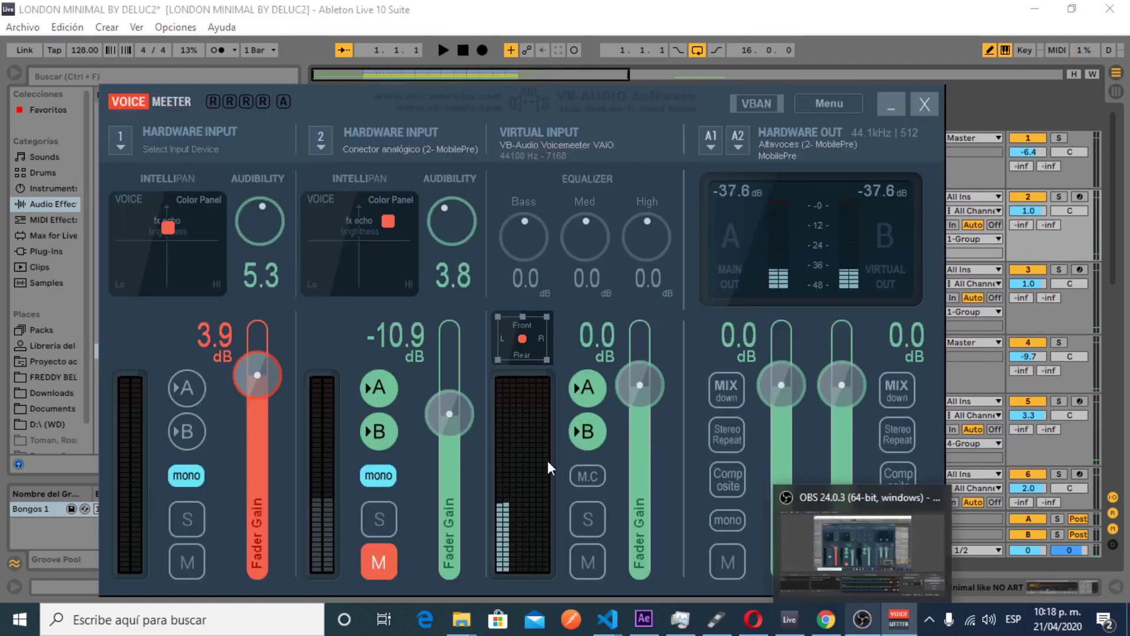
pyautogui.click(379, 560)
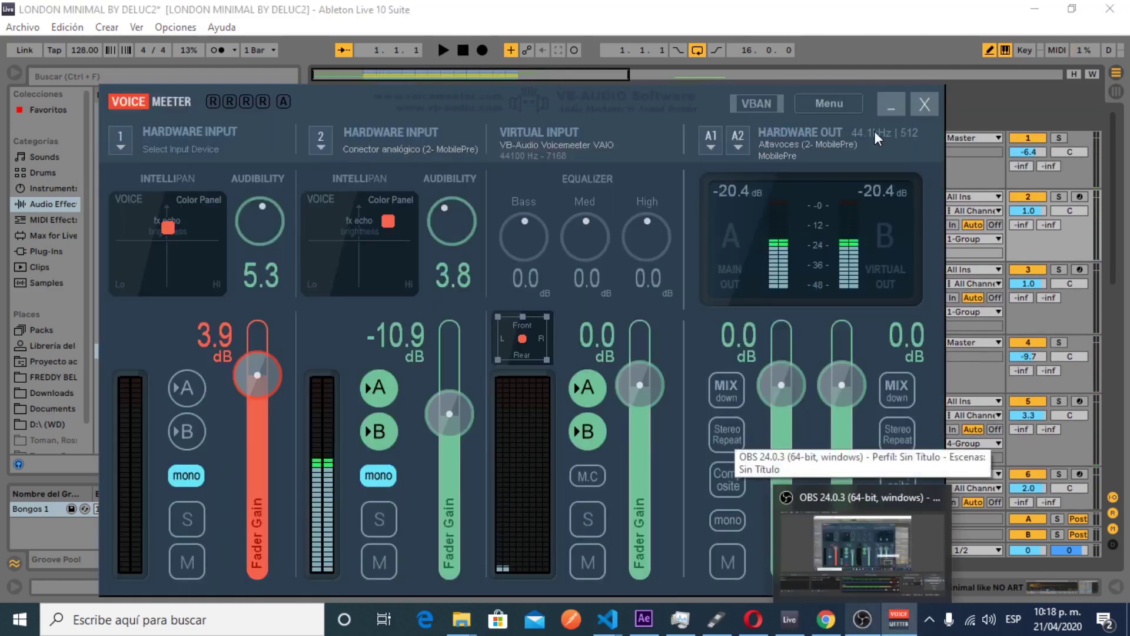
pyautogui.click(891, 105)
# Step: Zoom out the timeline and place the insert marker at bar 5 on the 2 minimal lik track
pyautogui.moveTo(443, 98); pyautogui.dragTo(435, 24)
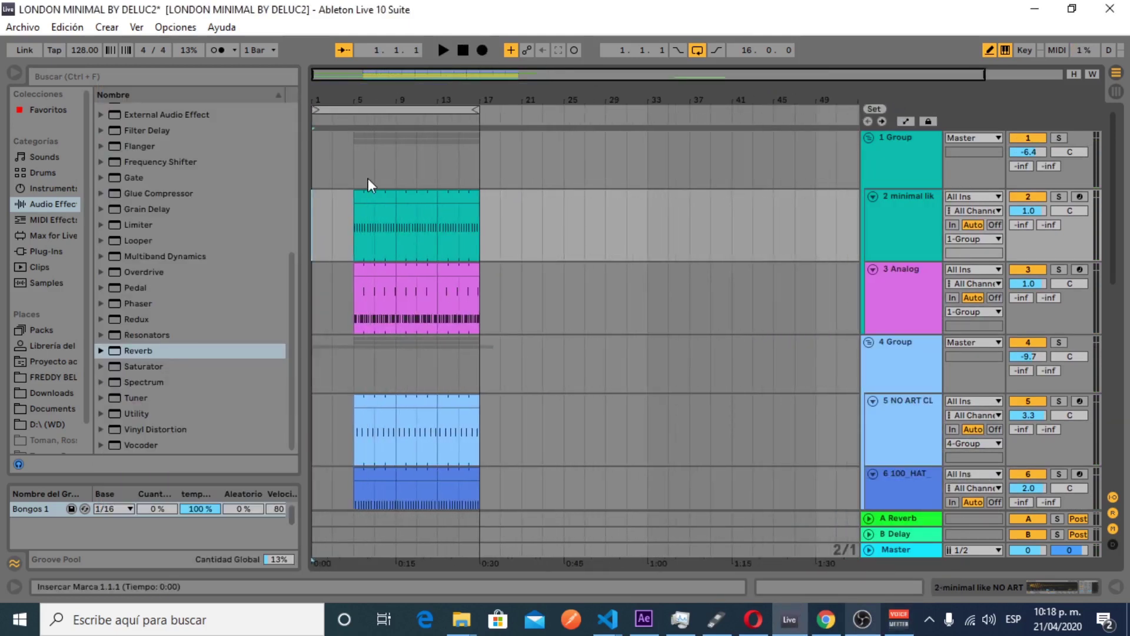
pyautogui.click(354, 225)
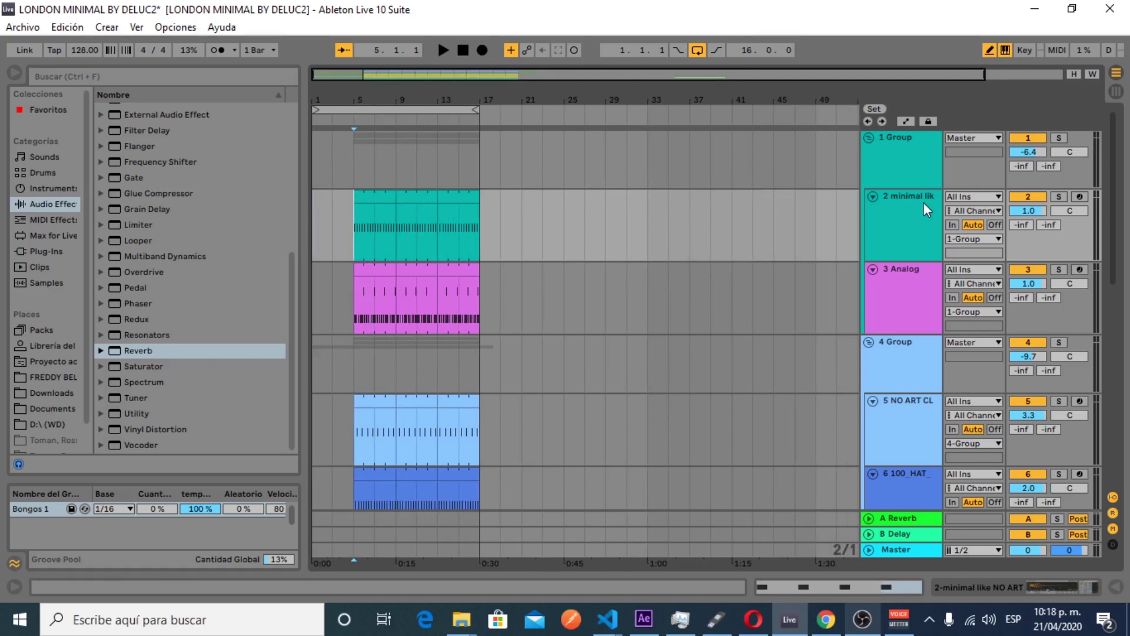
pyautogui.scroll(-2, 1114, 139)
pyautogui.scroll(2, 1110, 128)
# Step: Arm 3 Analog, 5 NO ART CL and 6 100_HAT one at a time to audition their sounds
pyautogui.click(1080, 270)
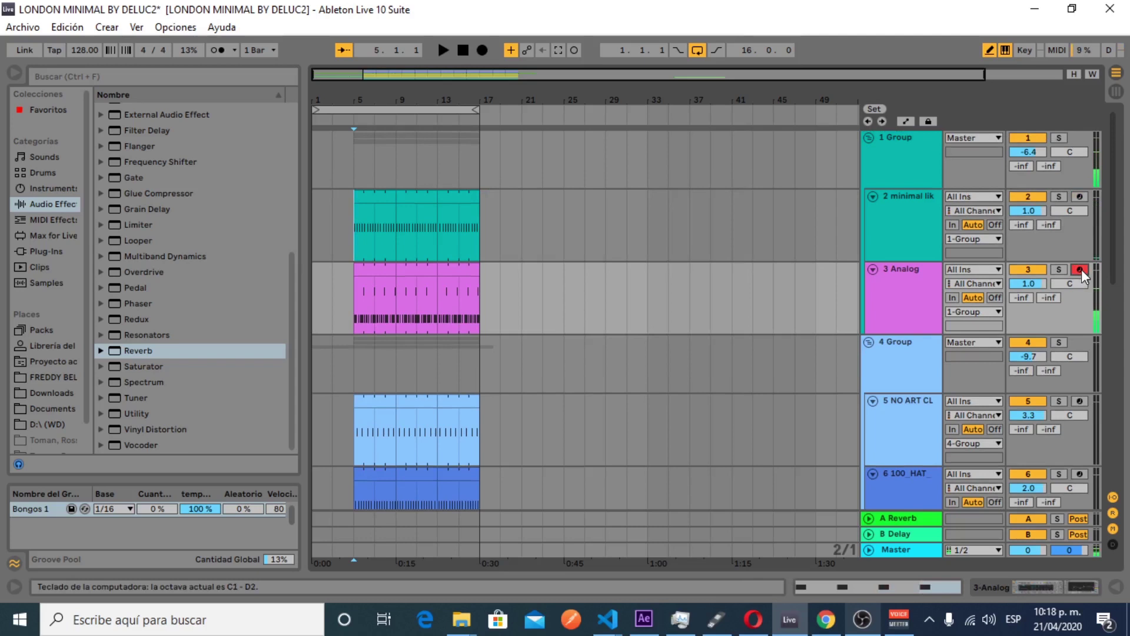
pyautogui.click(1079, 401)
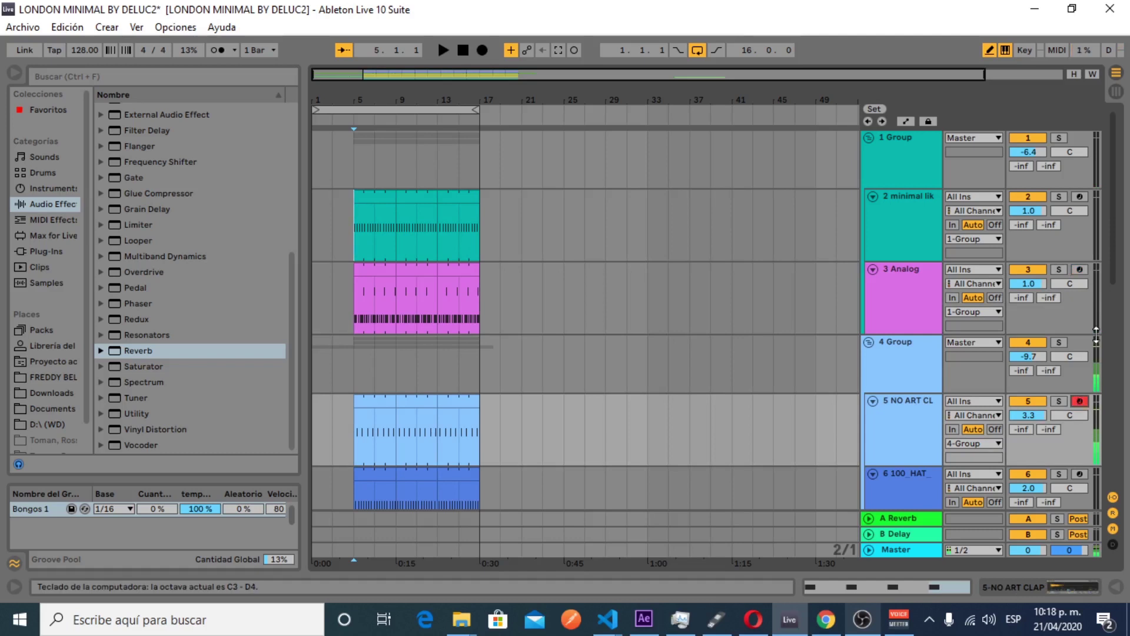
pyautogui.scroll(-5, 1121, 317)
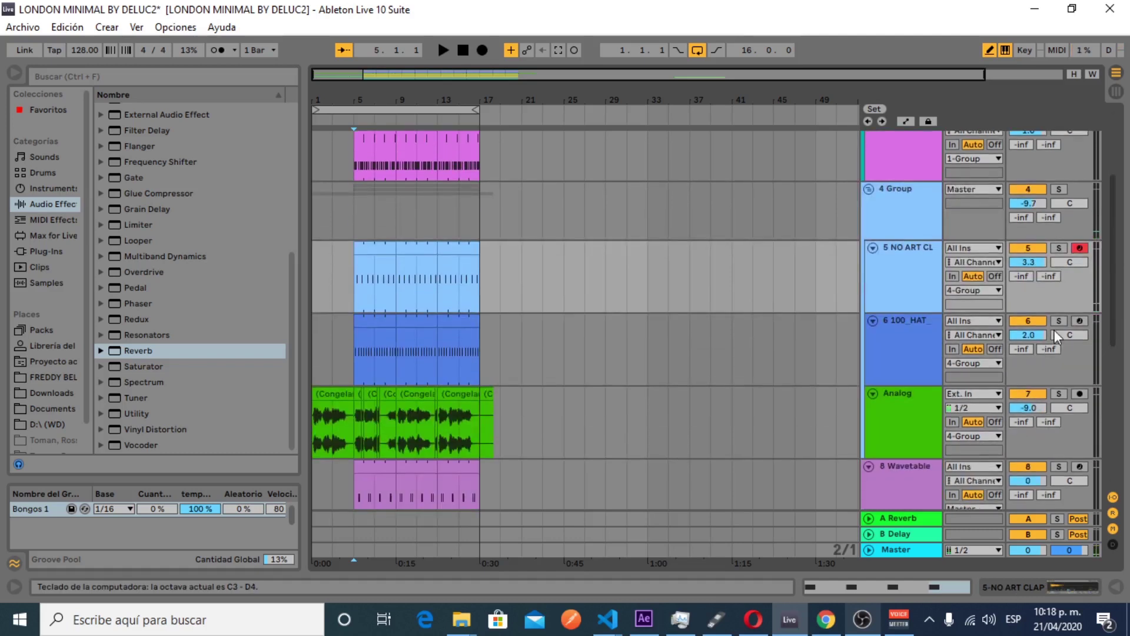
pyautogui.click(1077, 320)
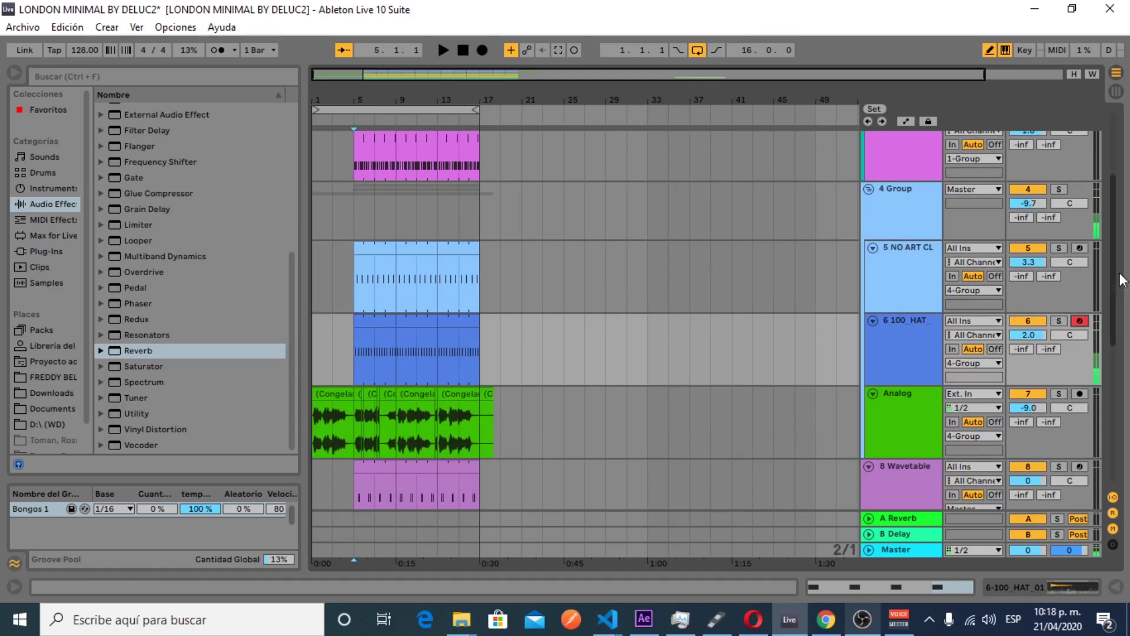
# Step: Solo the 8 Wavetable track and play it from bar 5
pyautogui.scroll(-7, 1118, 284)
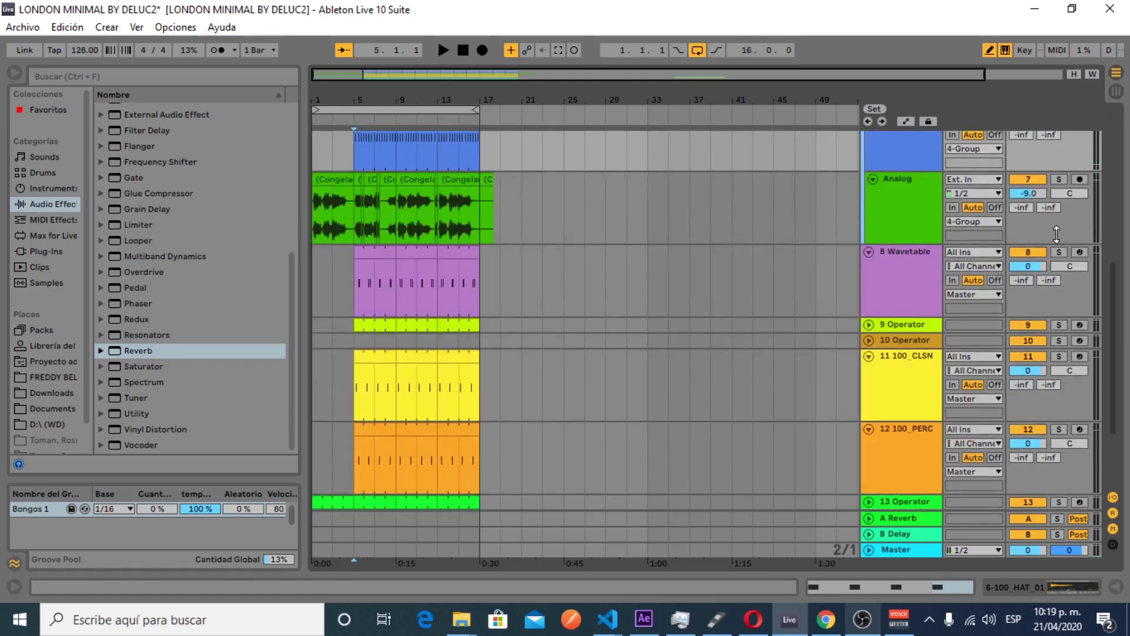
pyautogui.click(1063, 251)
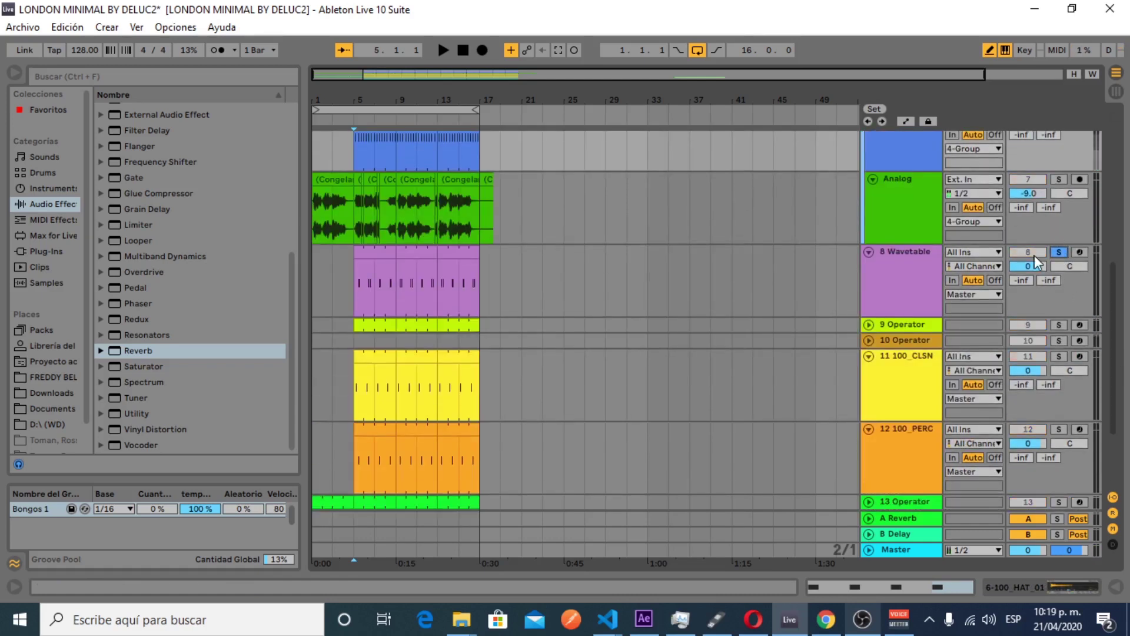
pyautogui.click(360, 295)
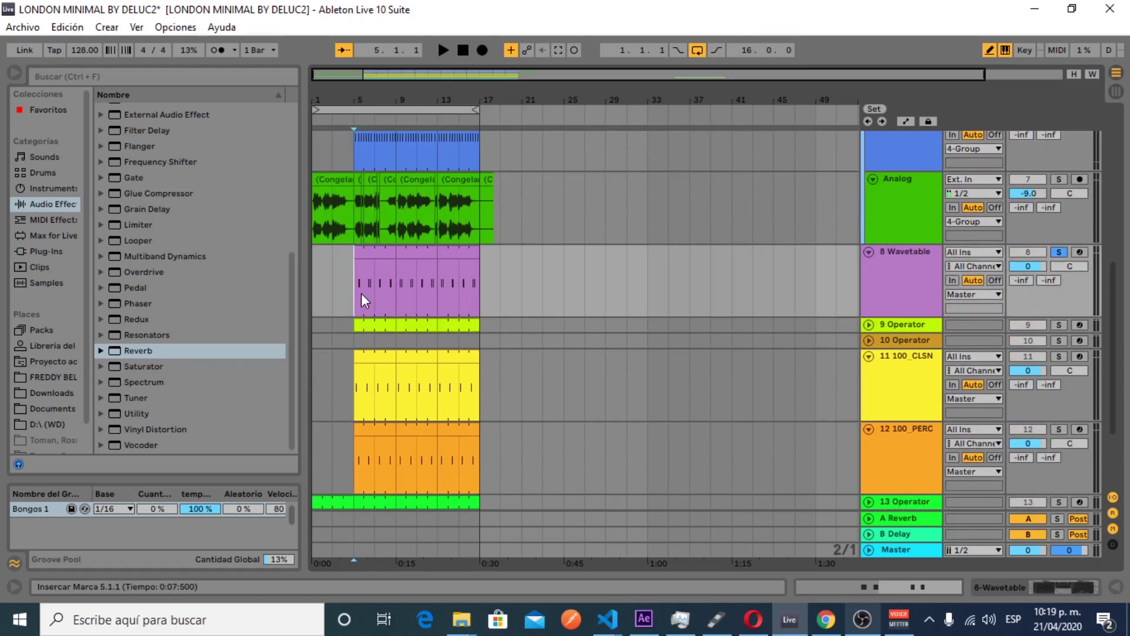
pyautogui.press('space')
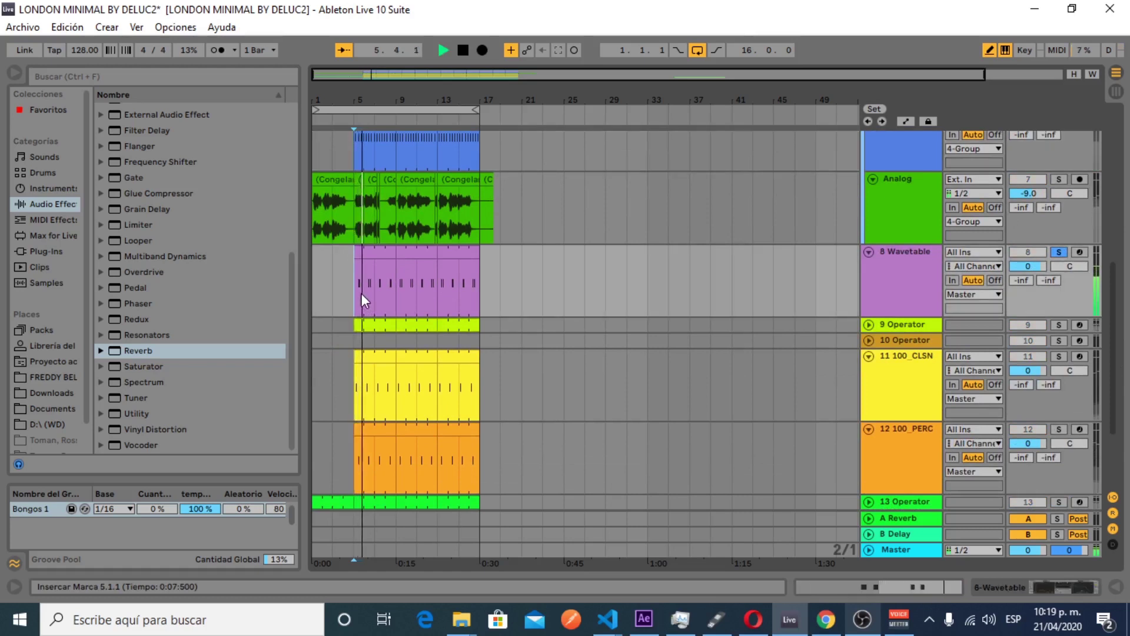
# Step: Audition 9 Operator, 10 Operator and 11 100_CLSN by soloing each in turn, unfolding 9 Operator
pyautogui.click(1059, 325)
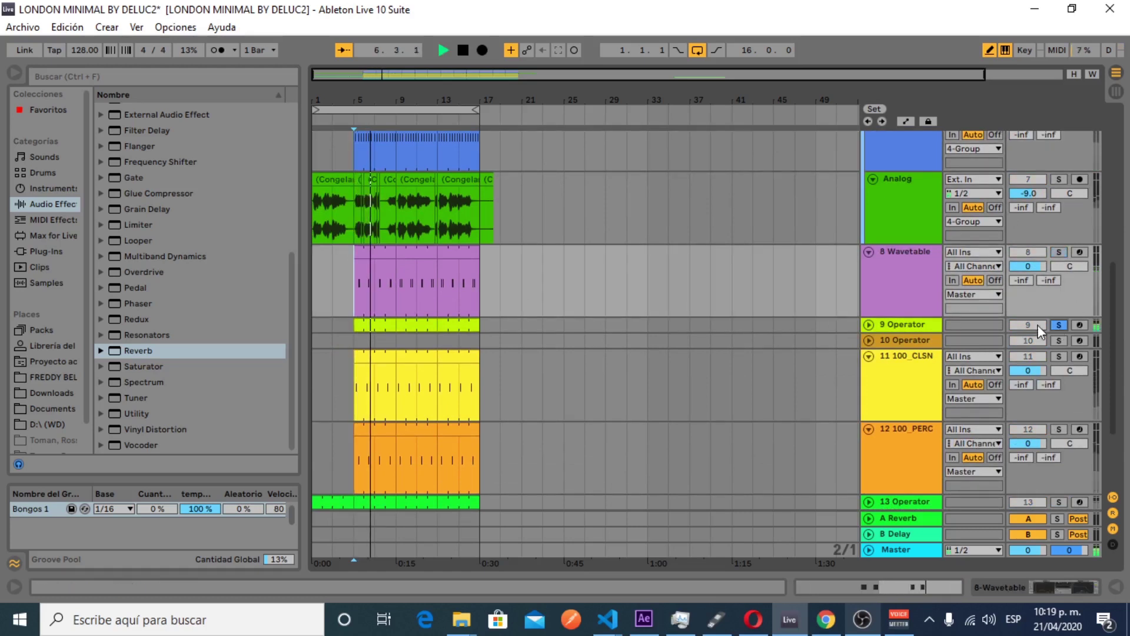
pyautogui.click(868, 325)
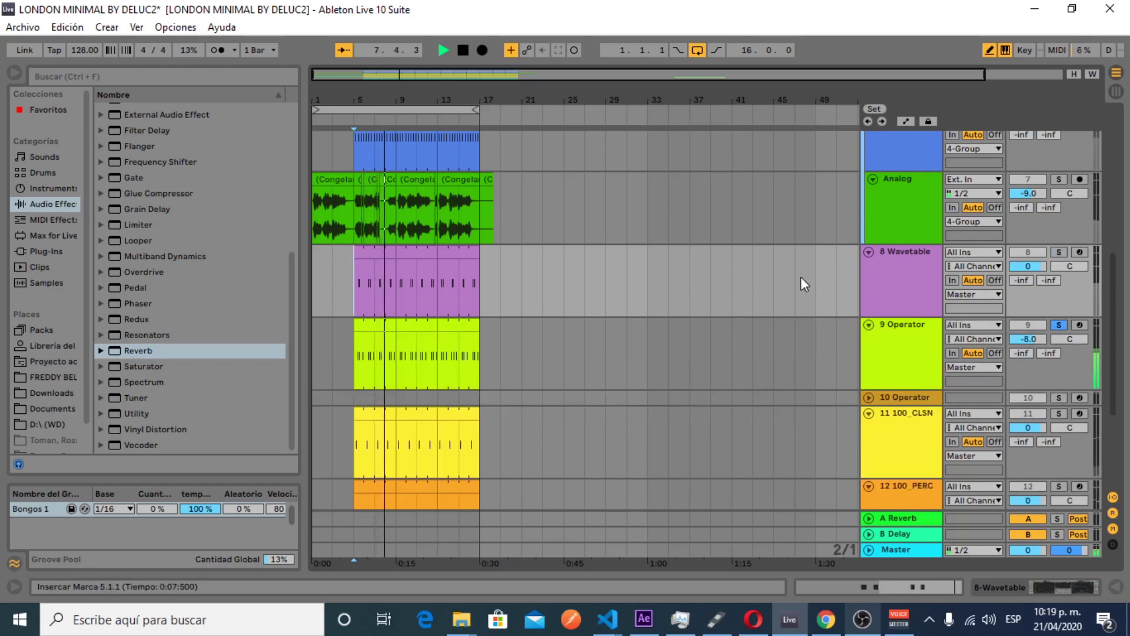
pyautogui.scroll(-2, 1119, 359)
pyautogui.scroll(-3, 1120, 368)
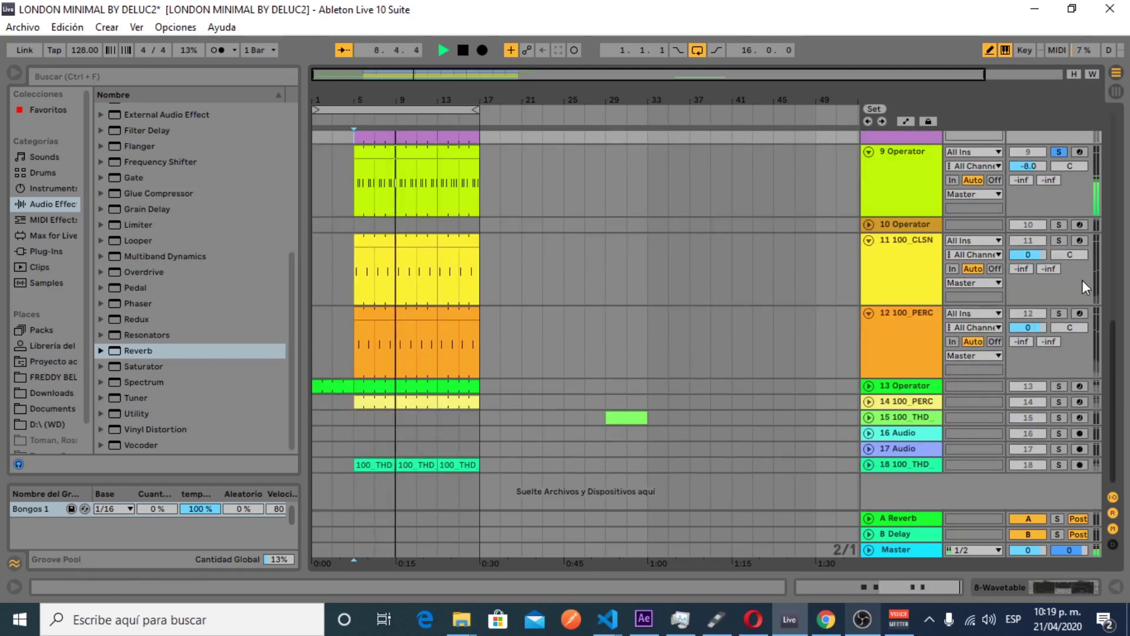
pyautogui.click(1055, 224)
pyautogui.click(1059, 240)
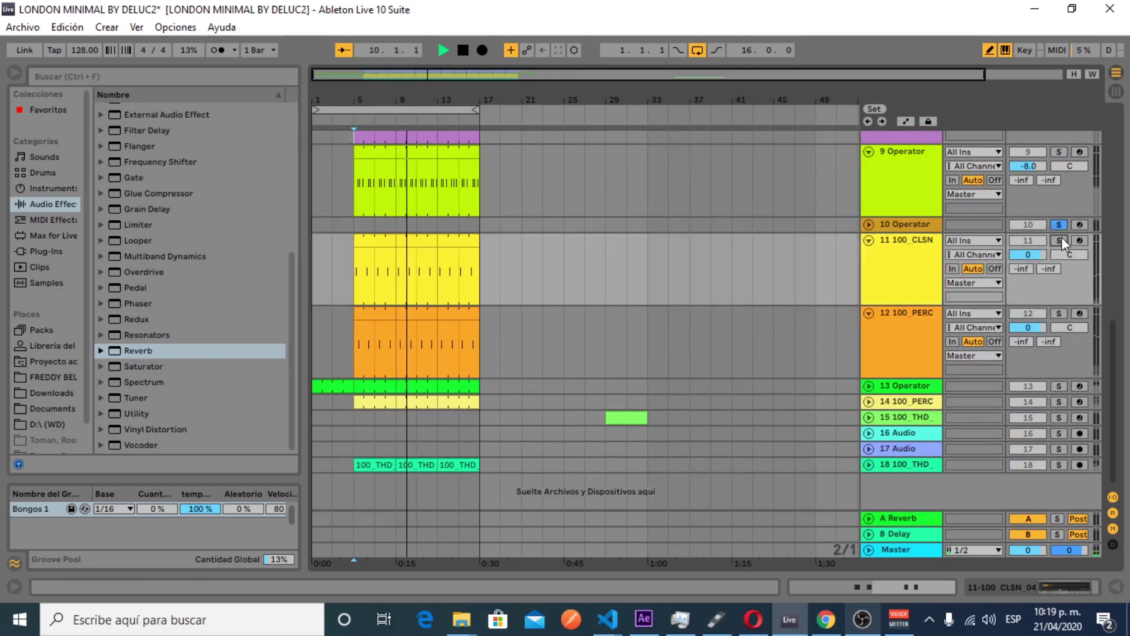
# Step: Audition 12 100_PERC and 13 Operator by soloing each in turn, and unfold 13 Operator before stopping playback
pyautogui.click(1057, 313)
pyautogui.click(1057, 313)
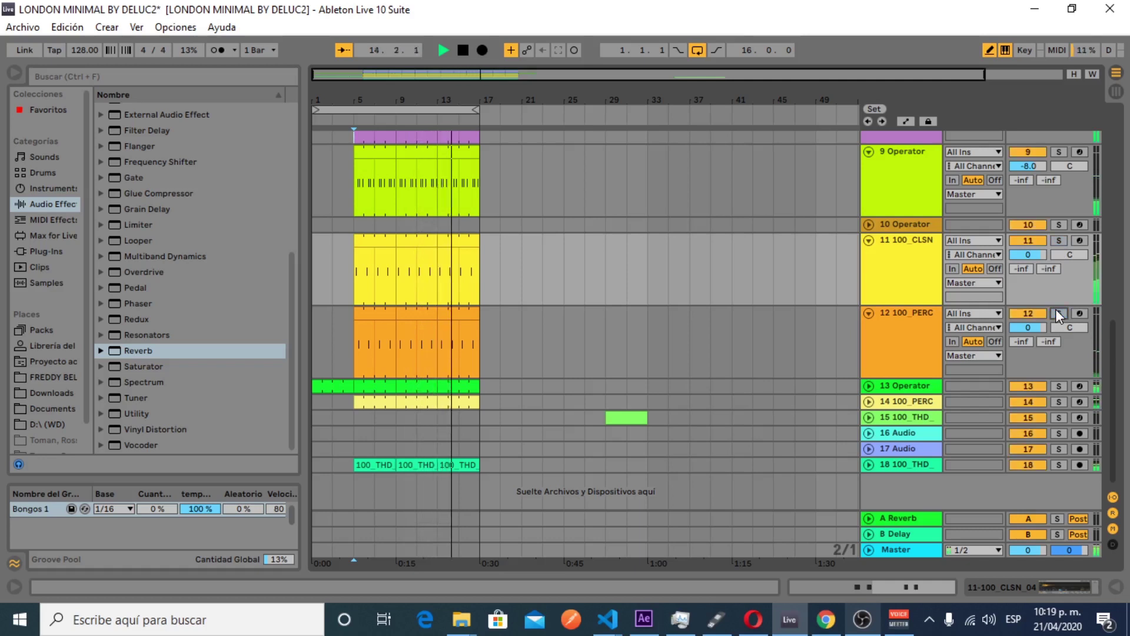
pyautogui.click(1058, 387)
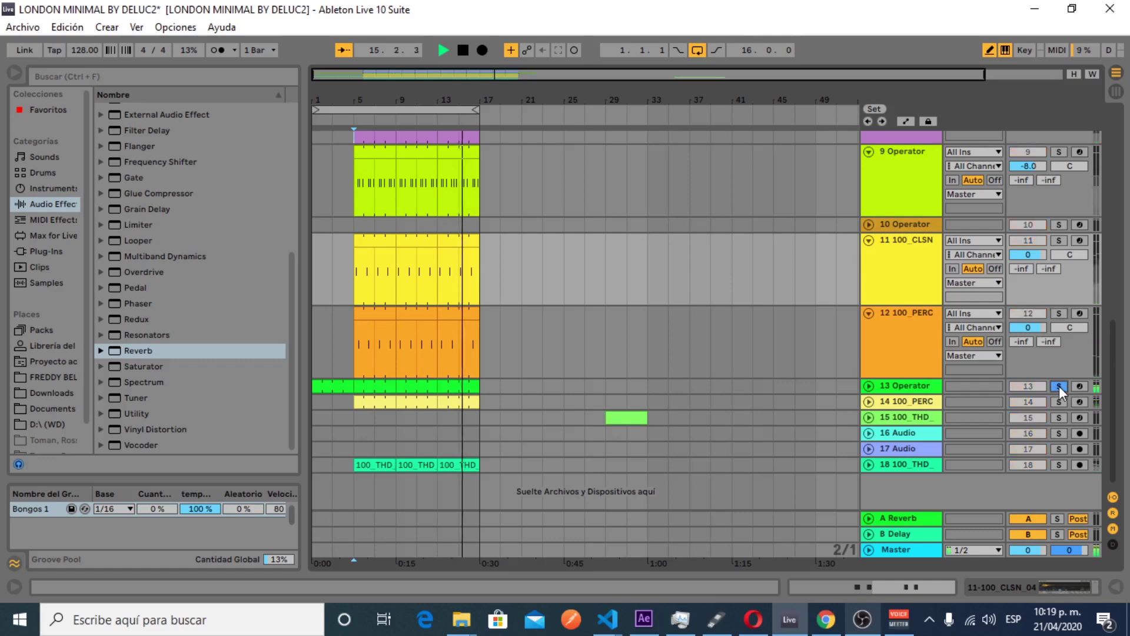
pyautogui.click(1058, 387)
pyautogui.click(868, 390)
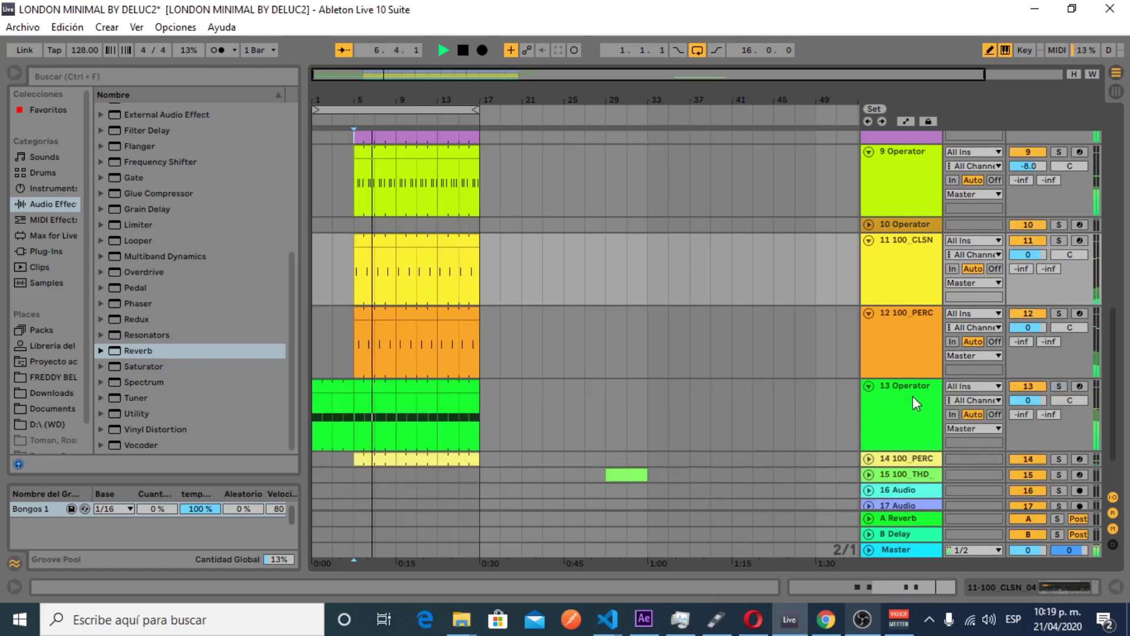
pyautogui.press('space')
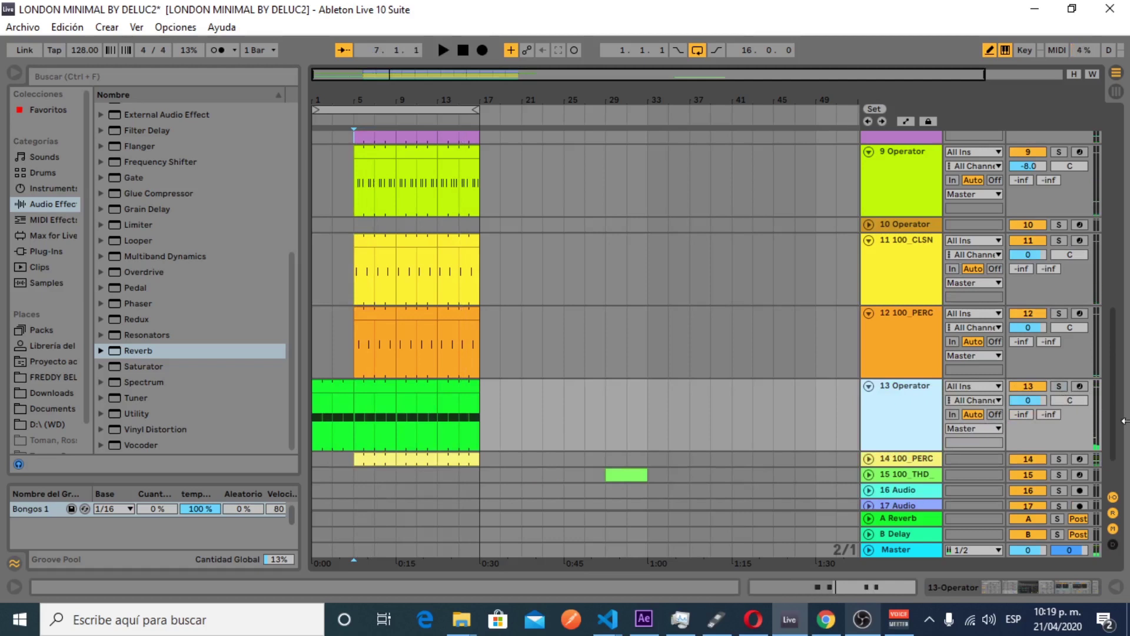
# Step: Examine the 13 Operator track's device chain, from the Arpeggiator and Operator through Reverb to the bit-reduction effect, and hide it again
pyautogui.click(1032, 586)
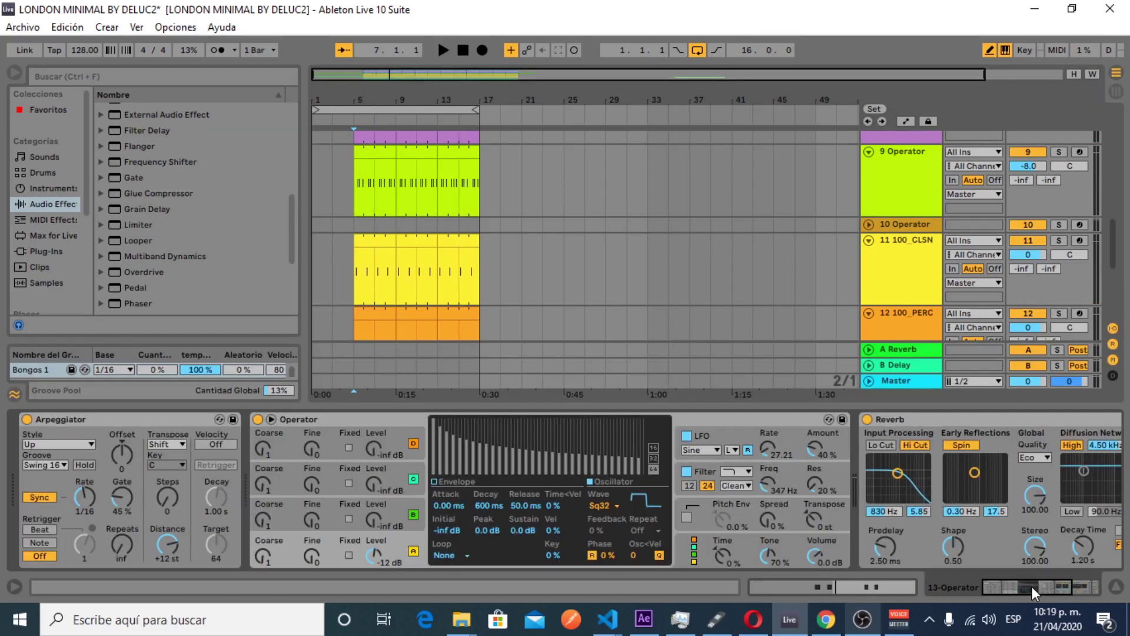
pyautogui.click(1055, 585)
pyautogui.click(1065, 591)
pyautogui.click(1065, 591)
pyautogui.moveTo(1061, 591); pyautogui.dragTo(1022, 587)
pyautogui.moveTo(1121, 227); pyautogui.dragTo(1117, 257)
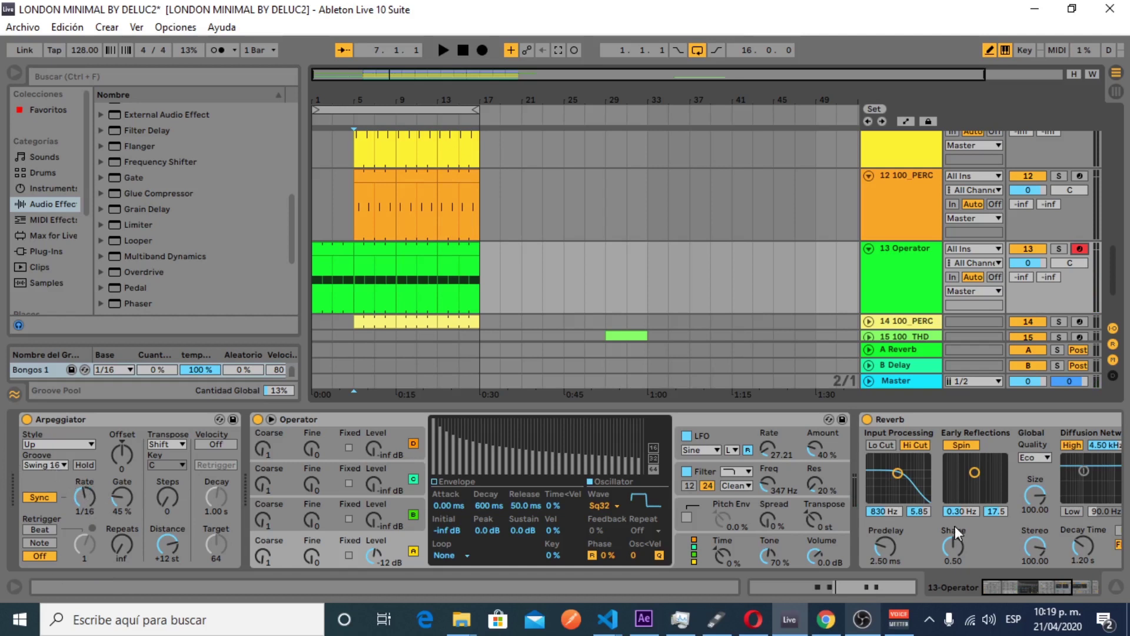
pyautogui.moveTo(1016, 589); pyautogui.dragTo(1113, 588)
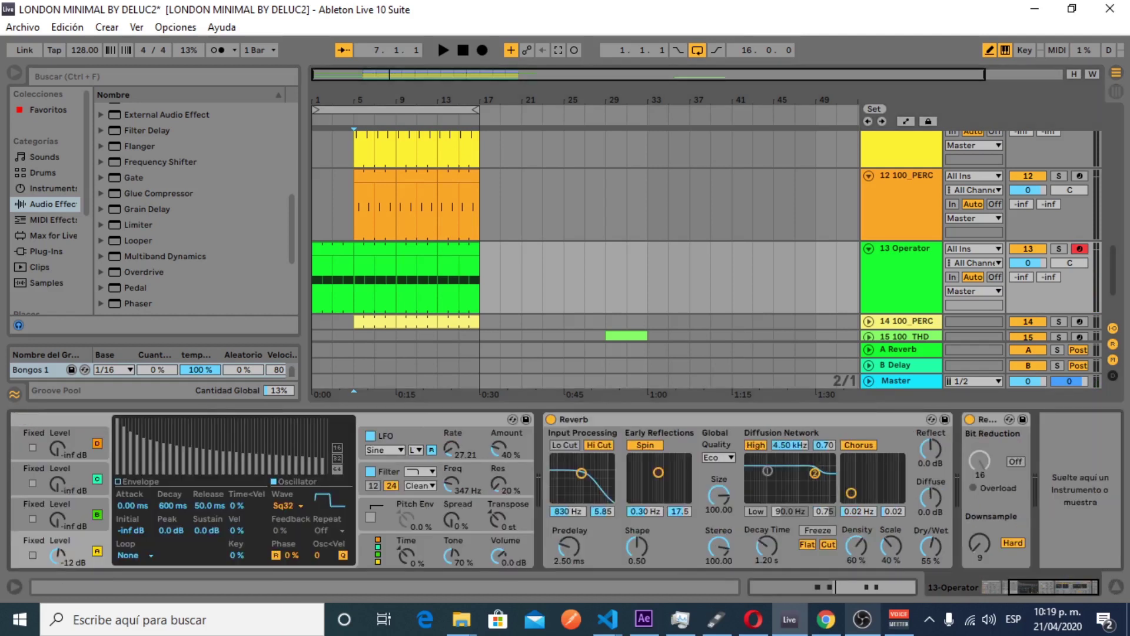
pyautogui.click(1116, 586)
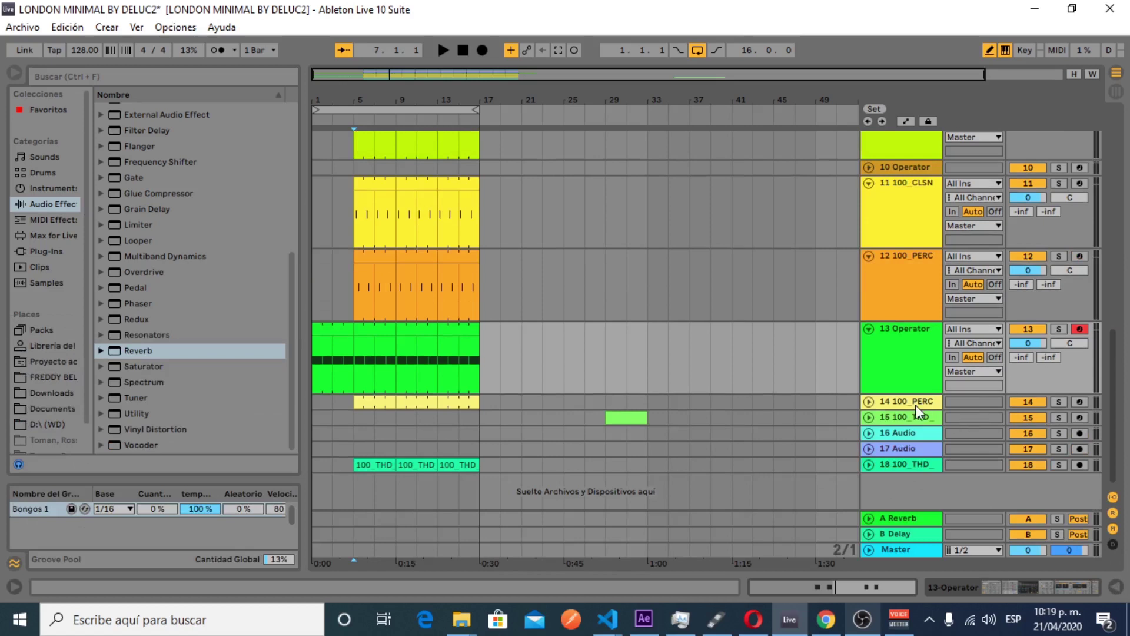
# Step: Play the arrangement and toggle solo on 14 100_PERC to audition the percussion part
pyautogui.click(869, 402)
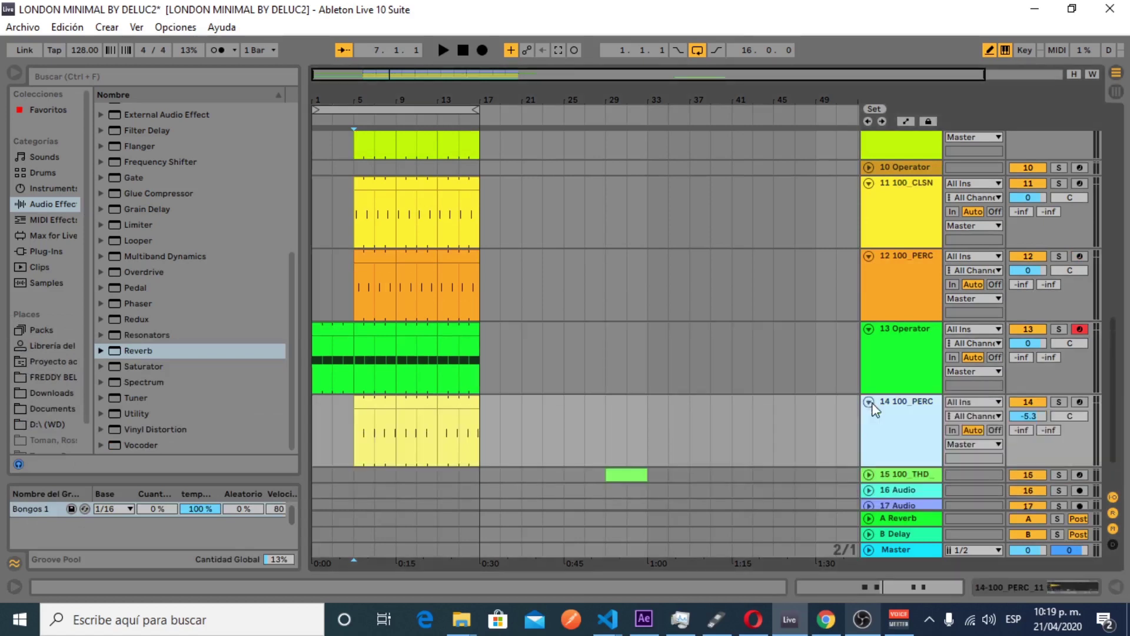
pyautogui.press('space')
pyautogui.click(868, 401)
pyautogui.click(1058, 401)
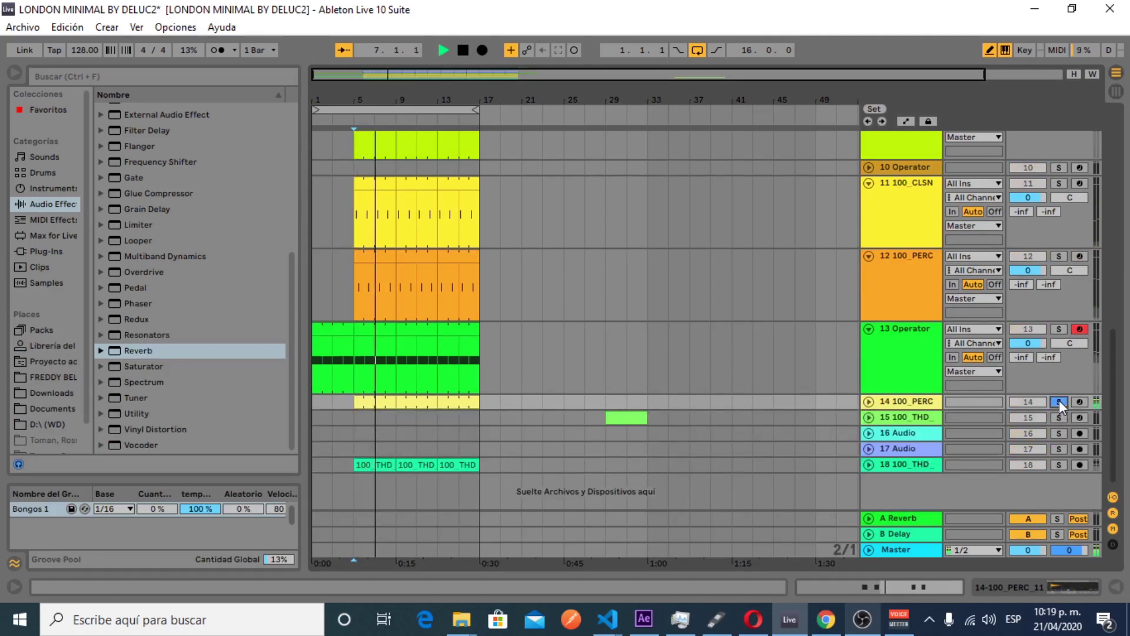
pyautogui.click(882, 457)
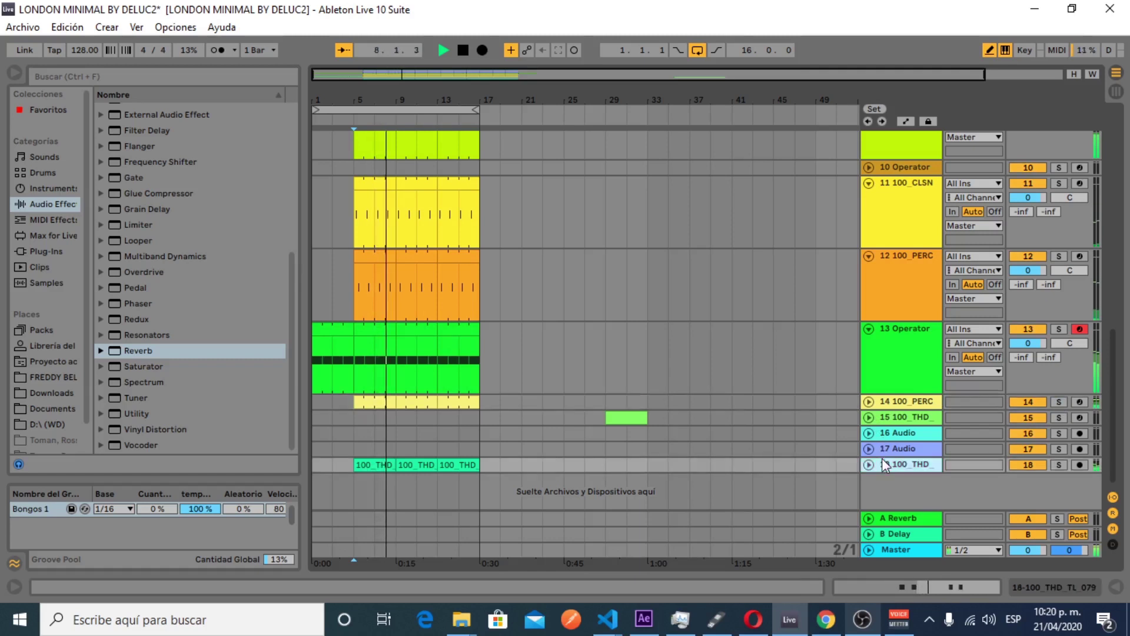
pyautogui.click(1053, 402)
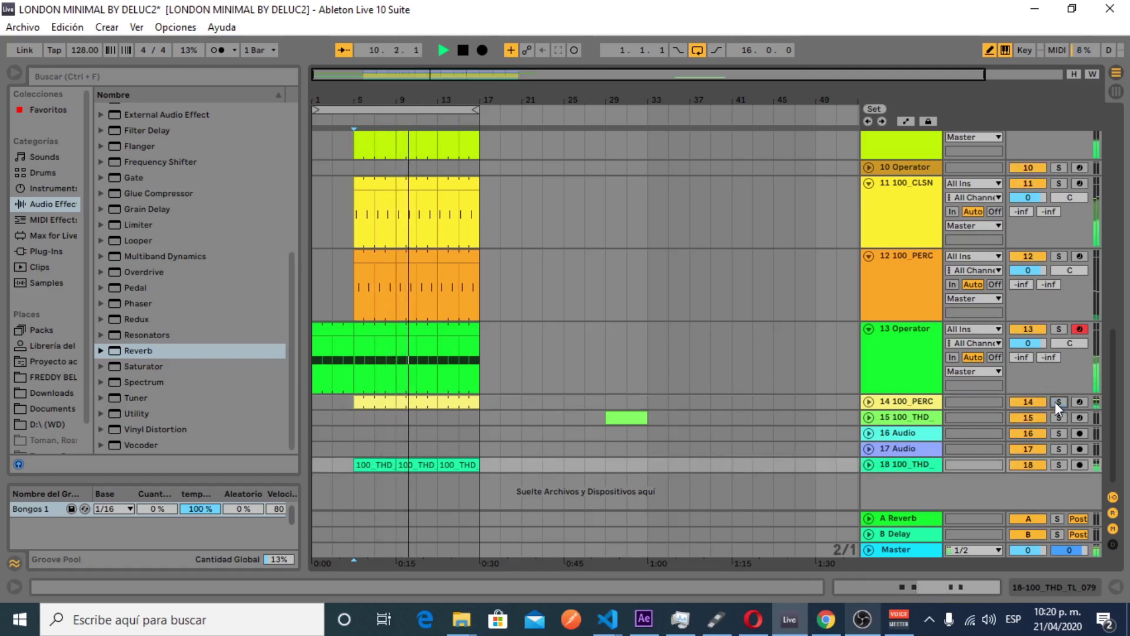
pyautogui.click(1055, 401)
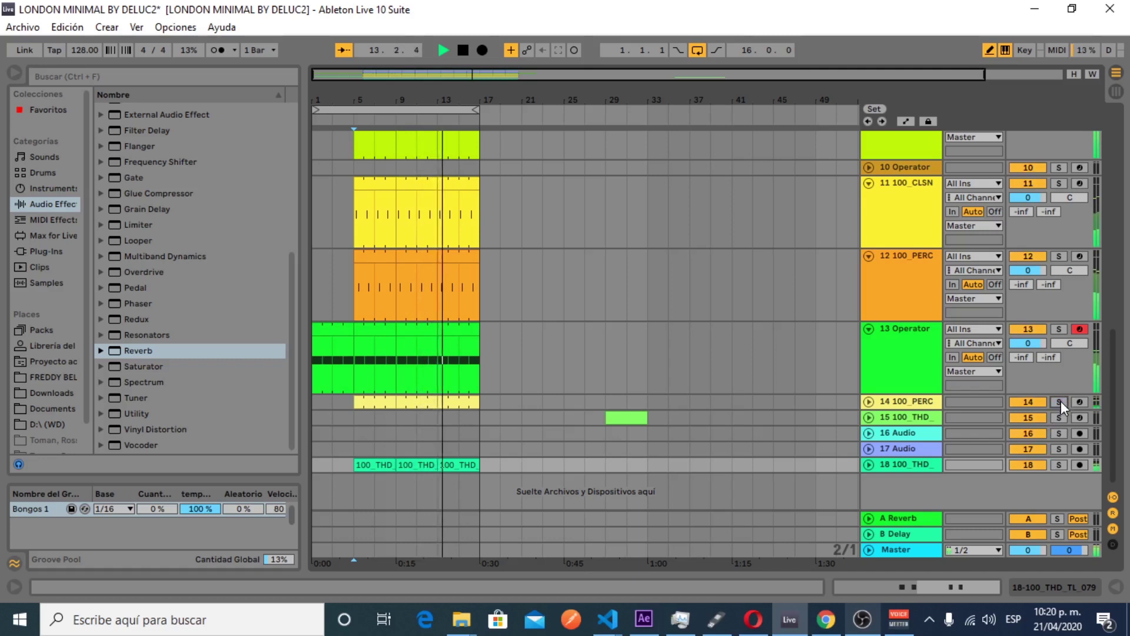
# Step: Solo the 18 100_THD track and play it from bar 5
pyautogui.click(1059, 465)
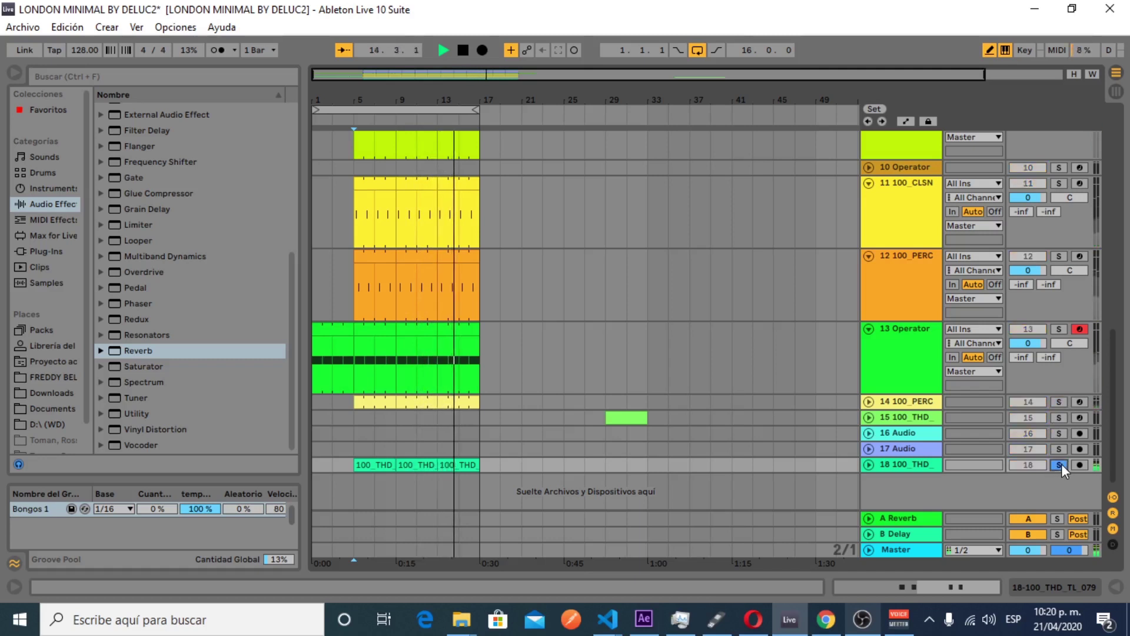
pyautogui.click(1061, 463)
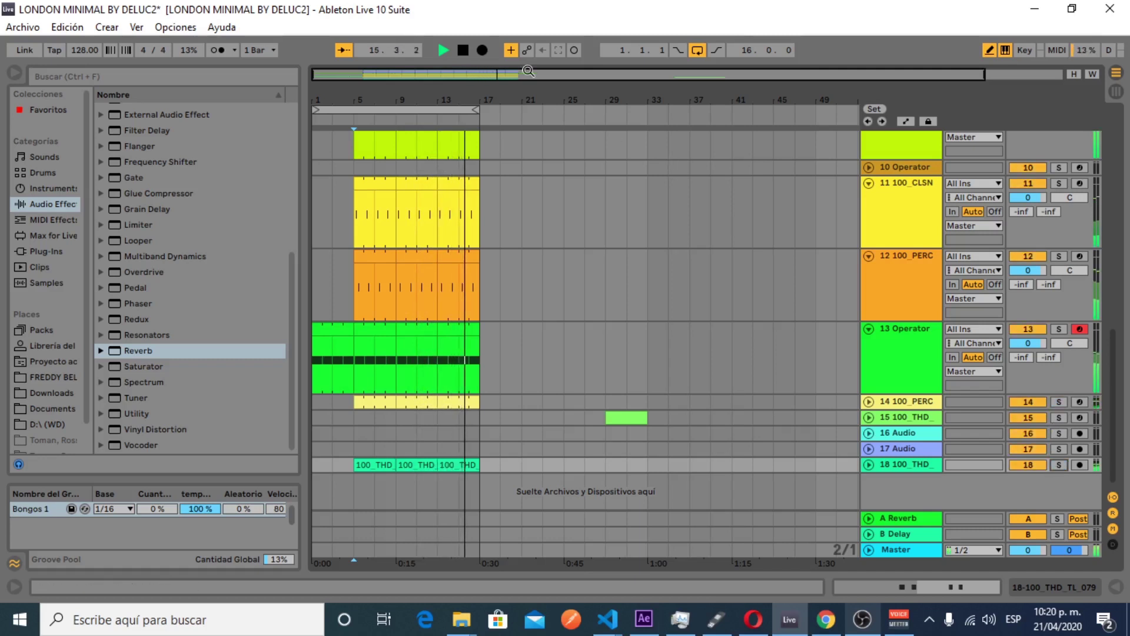
pyautogui.doubleClick(459, 51)
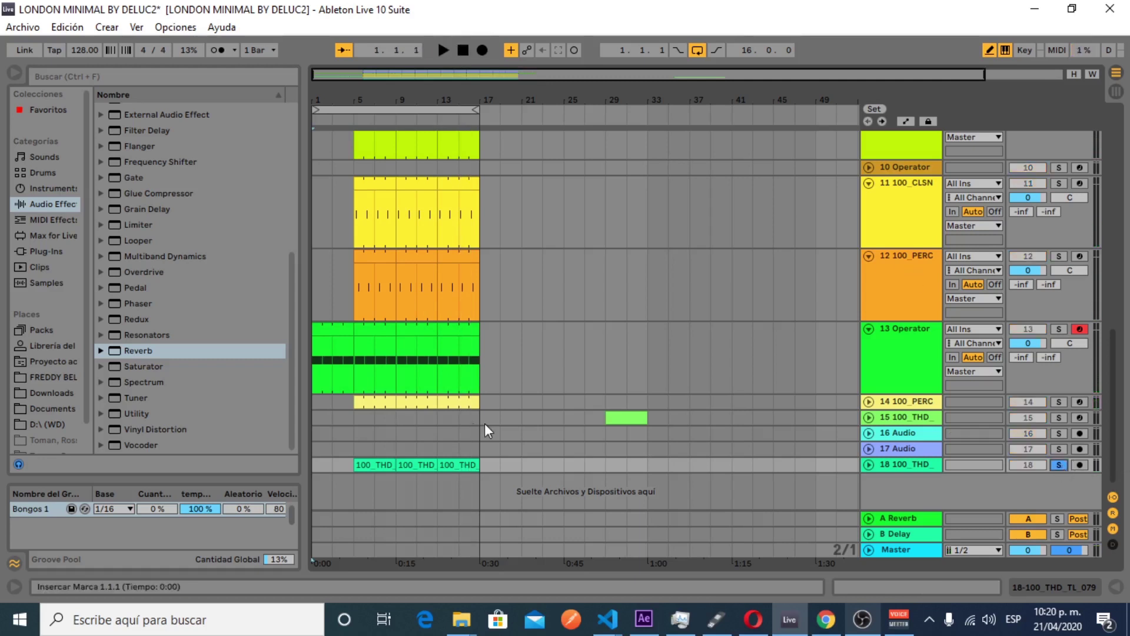
pyautogui.click(355, 453)
pyautogui.press('space')
pyautogui.press('space')
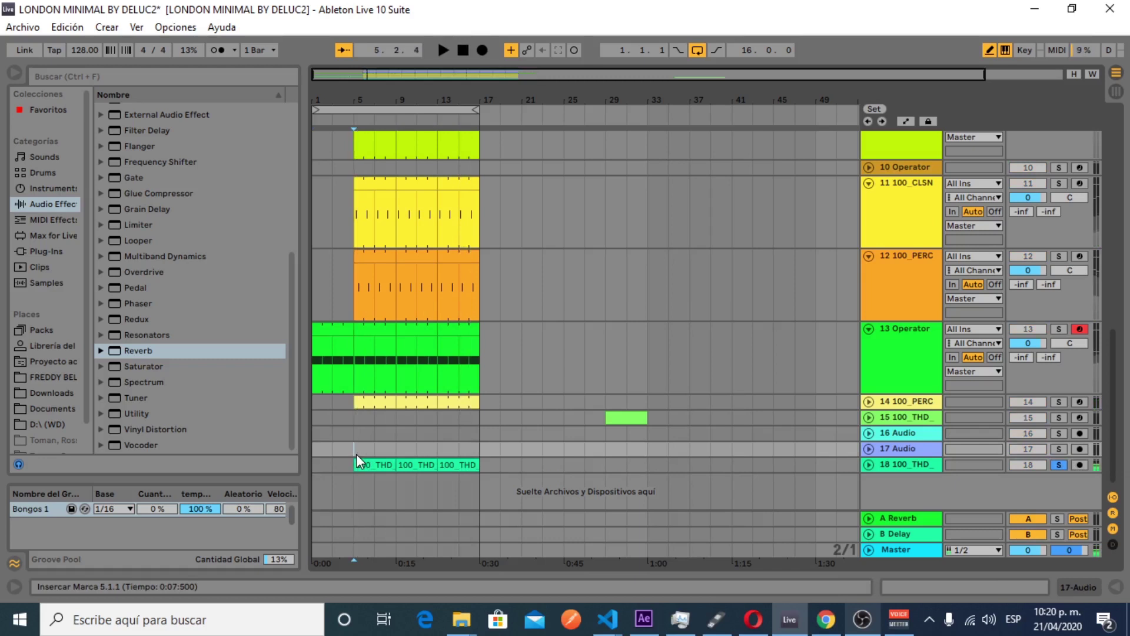
# Step: Replay the soloed 18 100_THD loop from bar 5 and from bar 9, and unsolo the track
pyautogui.click(1059, 464)
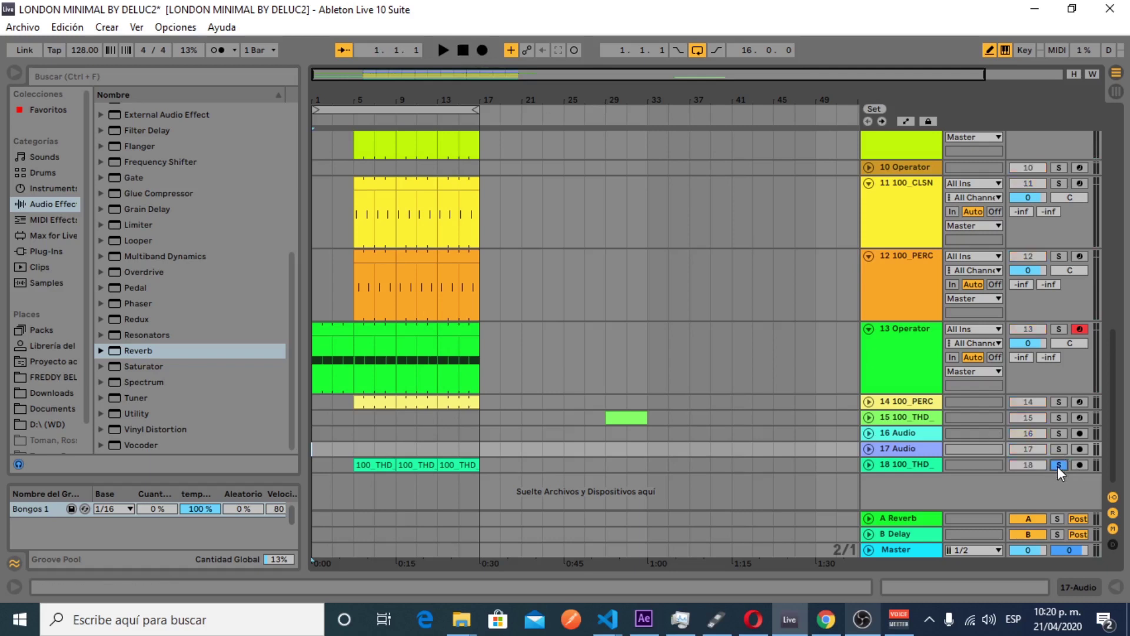
pyautogui.click(352, 448)
pyautogui.press('space')
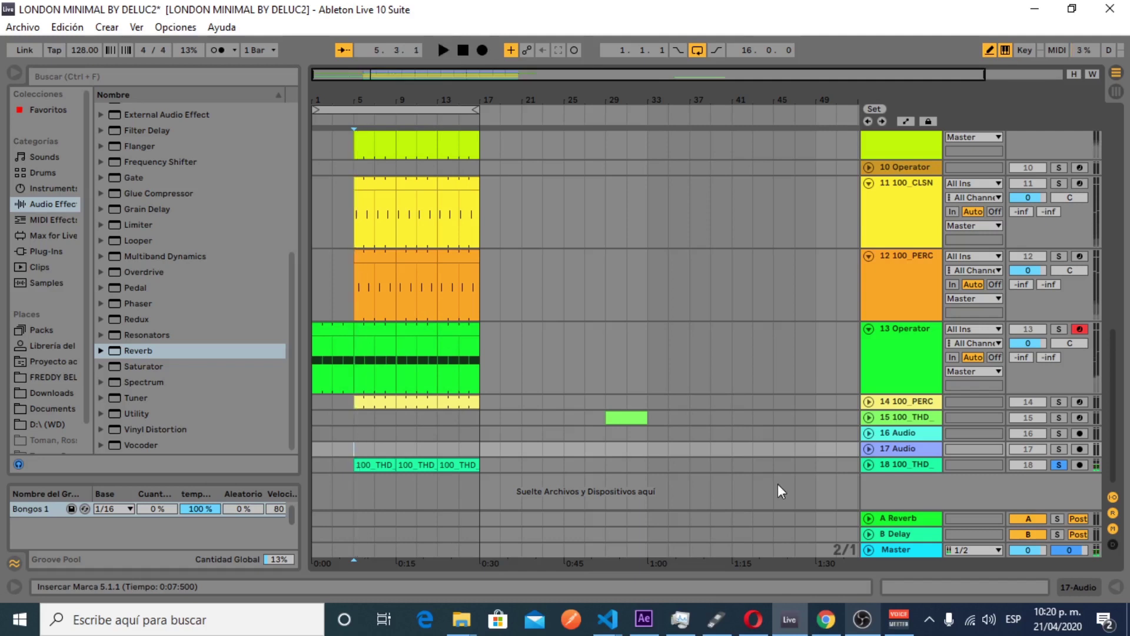
pyautogui.click(1060, 465)
pyautogui.click(1060, 465)
pyautogui.click(400, 453)
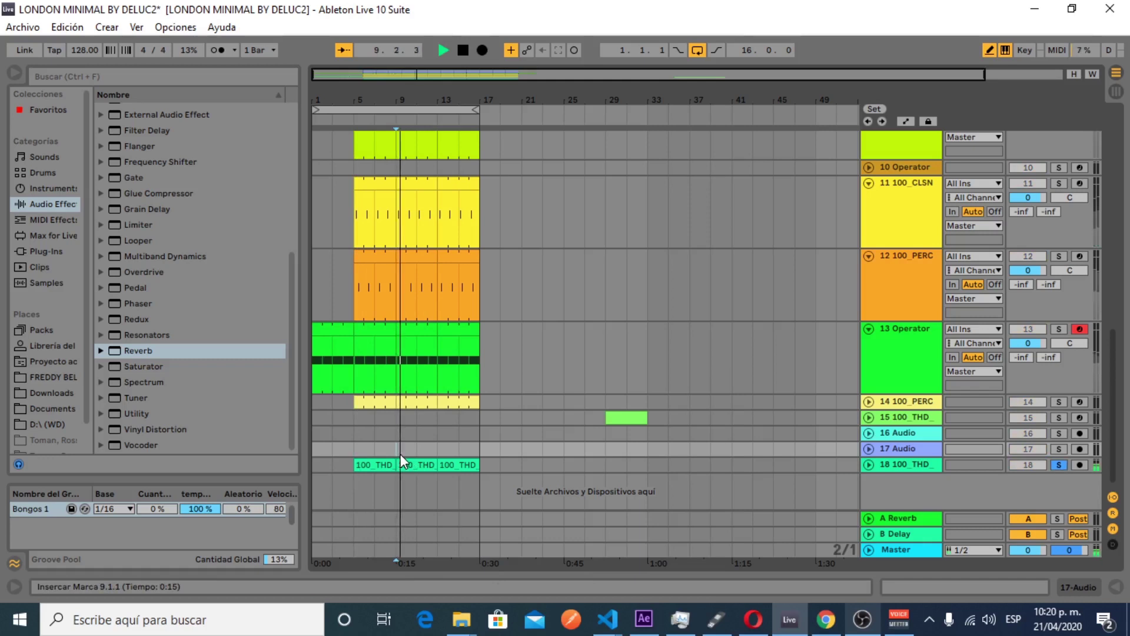
pyautogui.press('space')
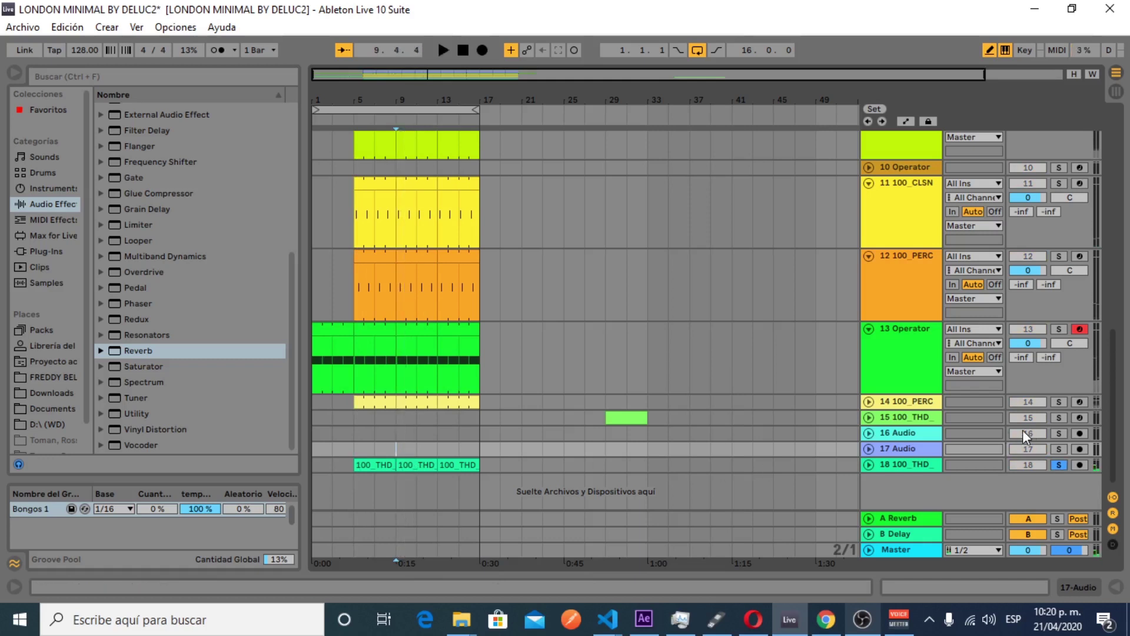
pyautogui.click(1059, 464)
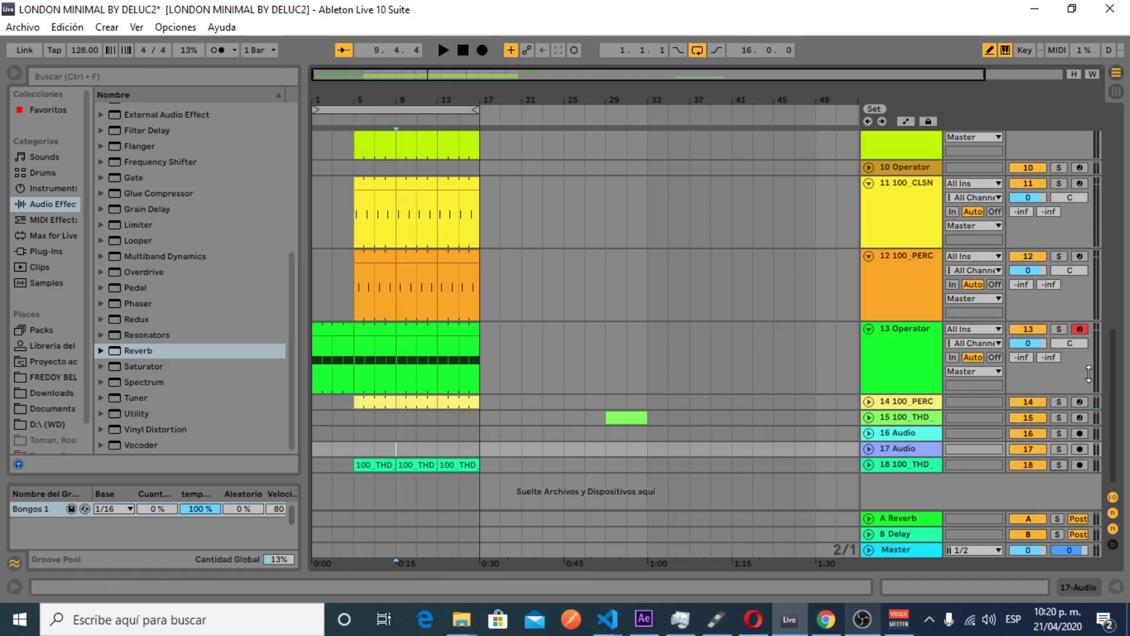
# Step: Unfold the 18 100_THD track and play it soloed from bar 13
pyautogui.scroll(3, 1118, 393)
pyautogui.scroll(-3, 1118, 394)
pyautogui.click(1059, 464)
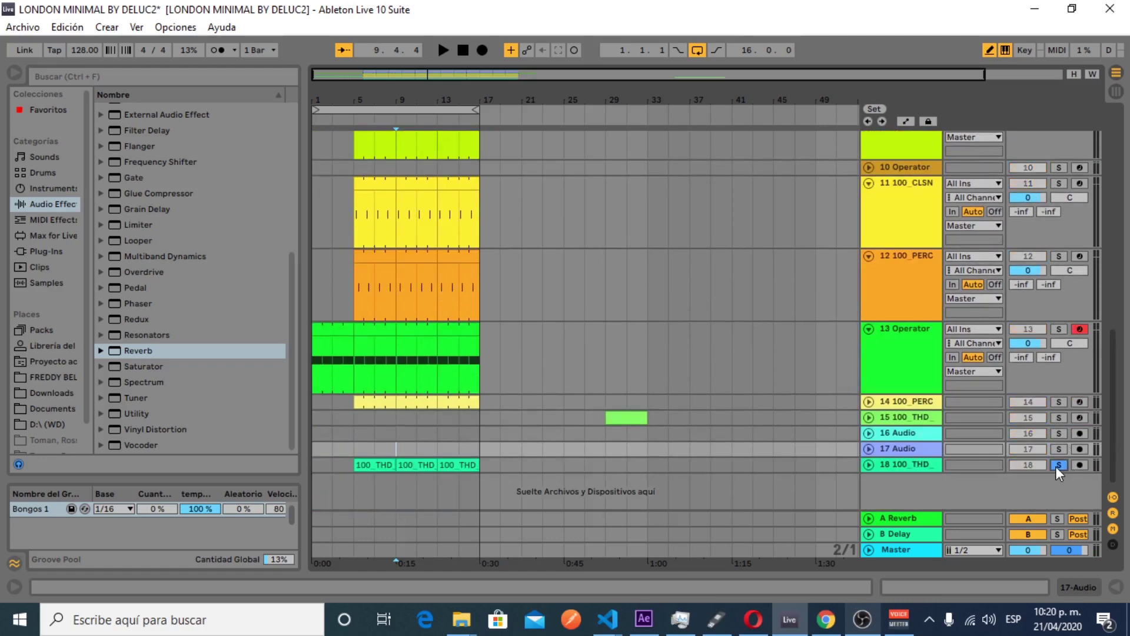
pyautogui.click(869, 464)
pyautogui.click(1059, 446)
pyautogui.click(1059, 445)
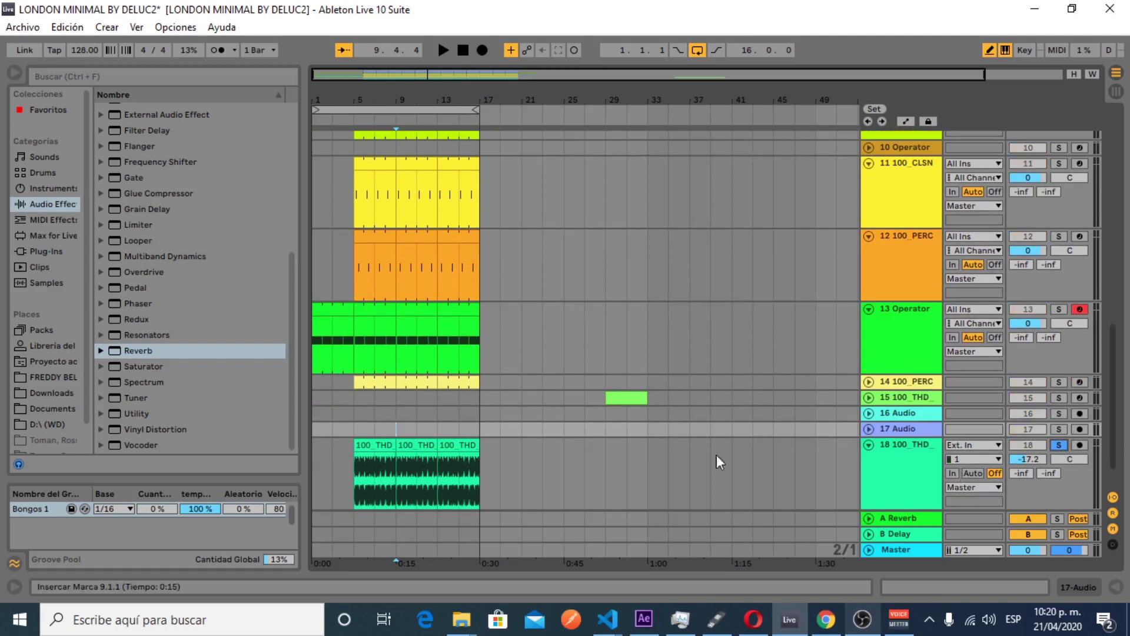
pyautogui.click(436, 470)
pyautogui.press('space')
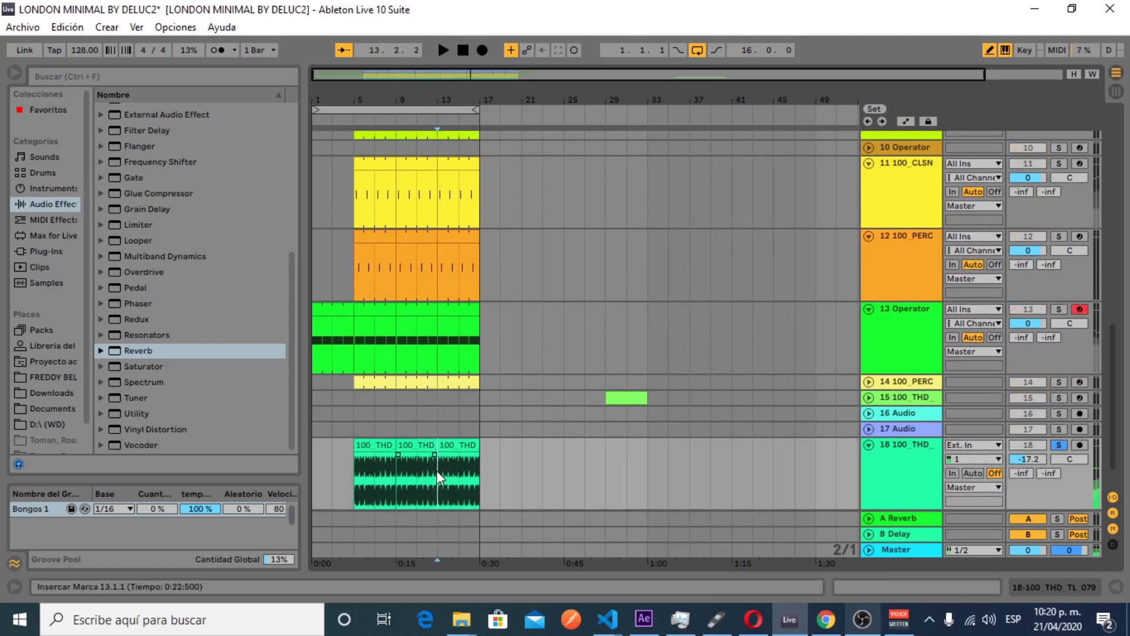
pyautogui.press('space')
pyautogui.press('space')
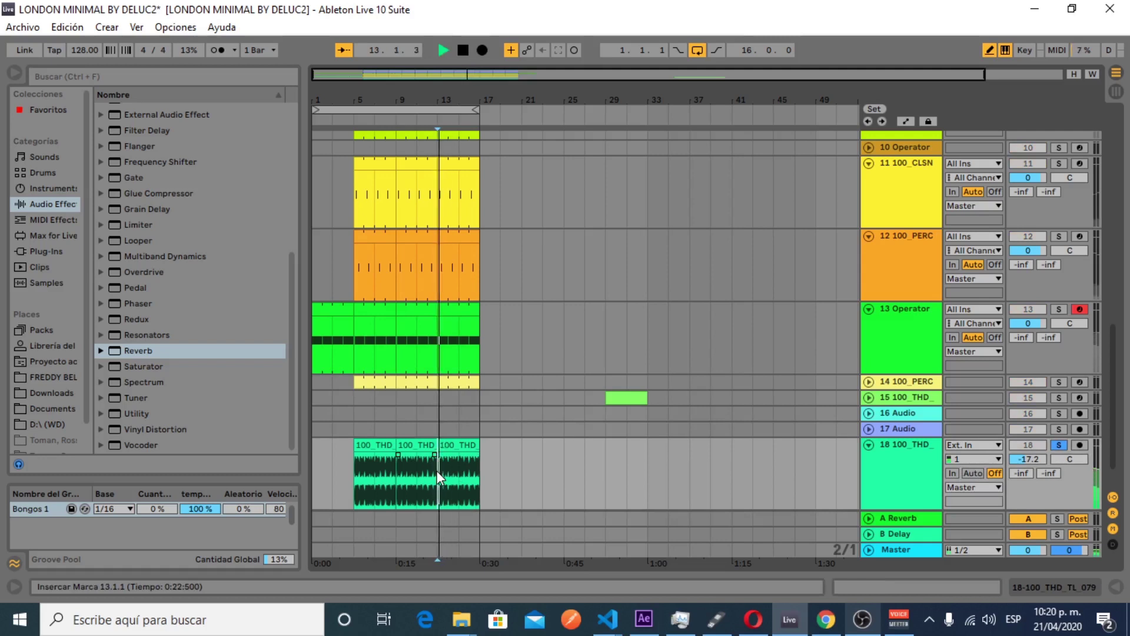
pyautogui.press('space')
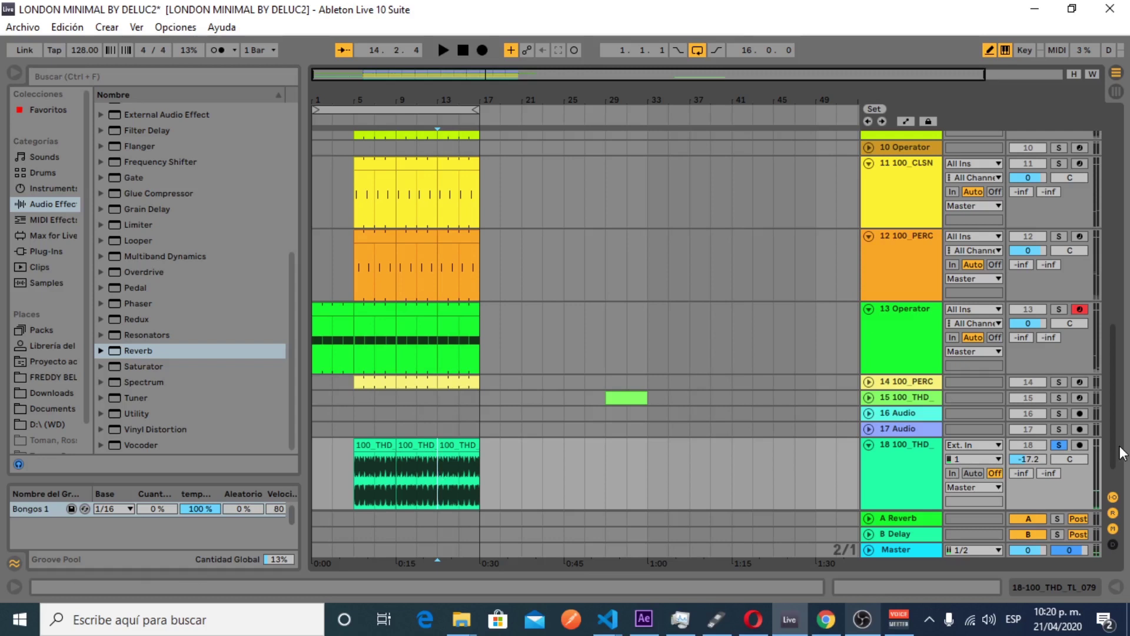
# Step: Turn off solo on 18 100_THD and fold the track
pyautogui.click(1058, 446)
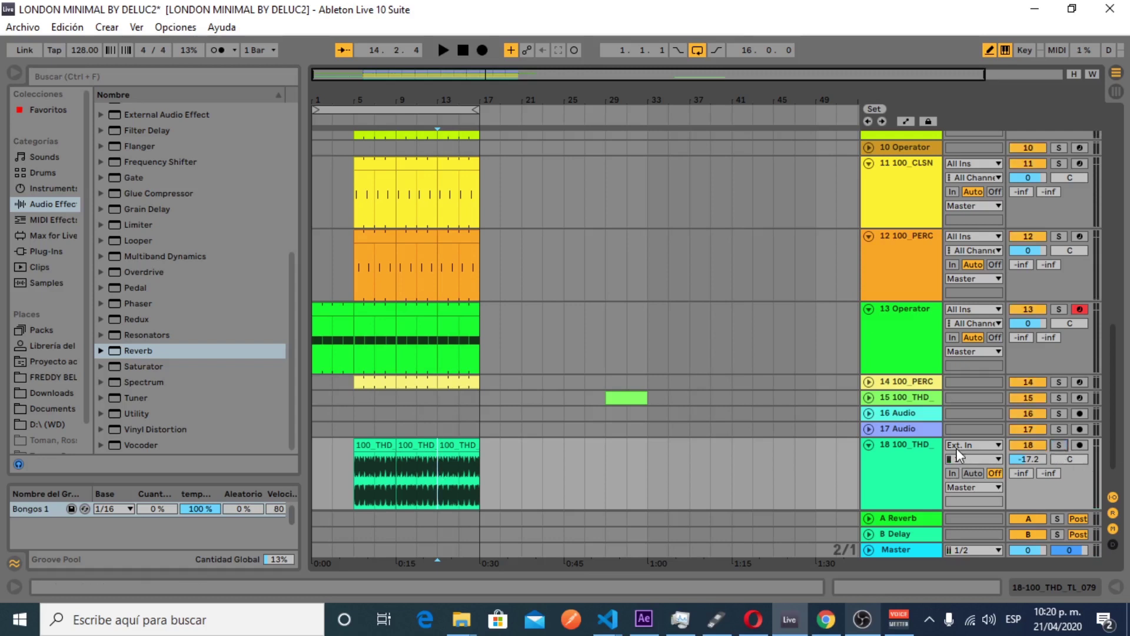
pyautogui.click(1058, 446)
pyautogui.click(1060, 445)
pyautogui.click(868, 444)
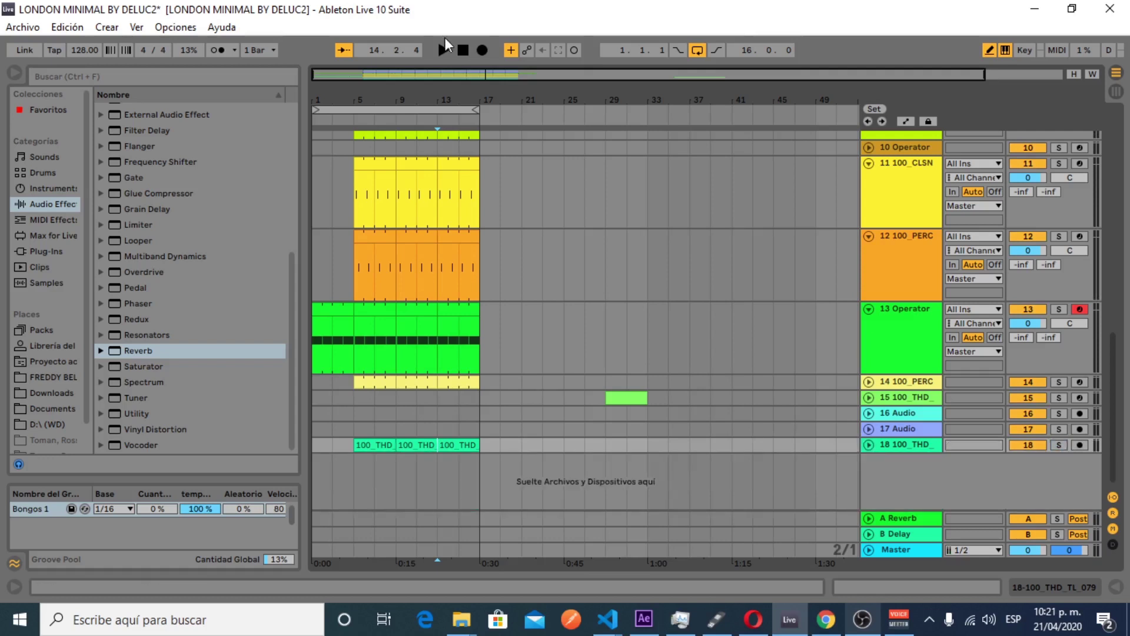
# Step: Zoom in on the first bars of the timeline and play the full mix from bar 4
pyautogui.click(462, 50)
pyautogui.moveTo(438, 77); pyautogui.dragTo(386, 285)
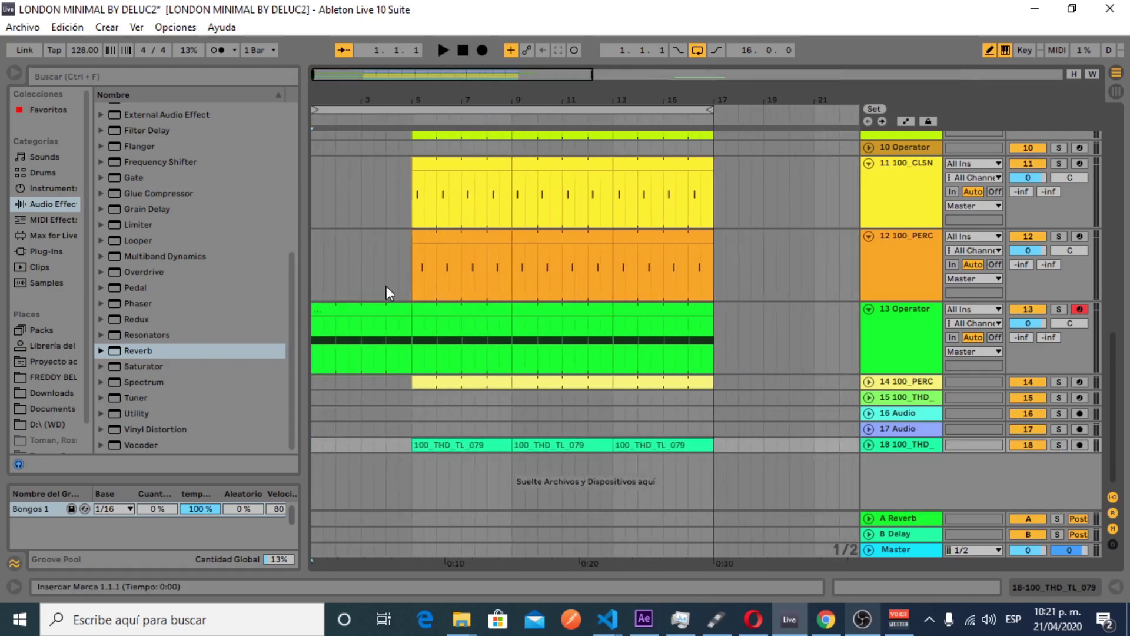
pyautogui.click(390, 338)
pyautogui.press('space')
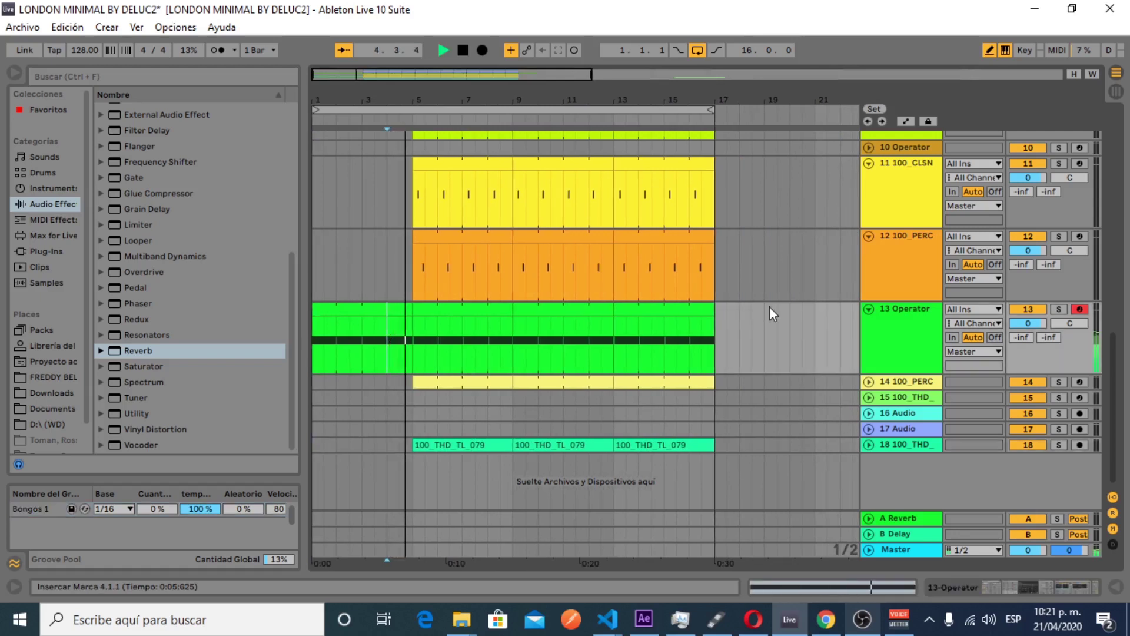
pyautogui.moveTo(1116, 341); pyautogui.dragTo(1118, 210)
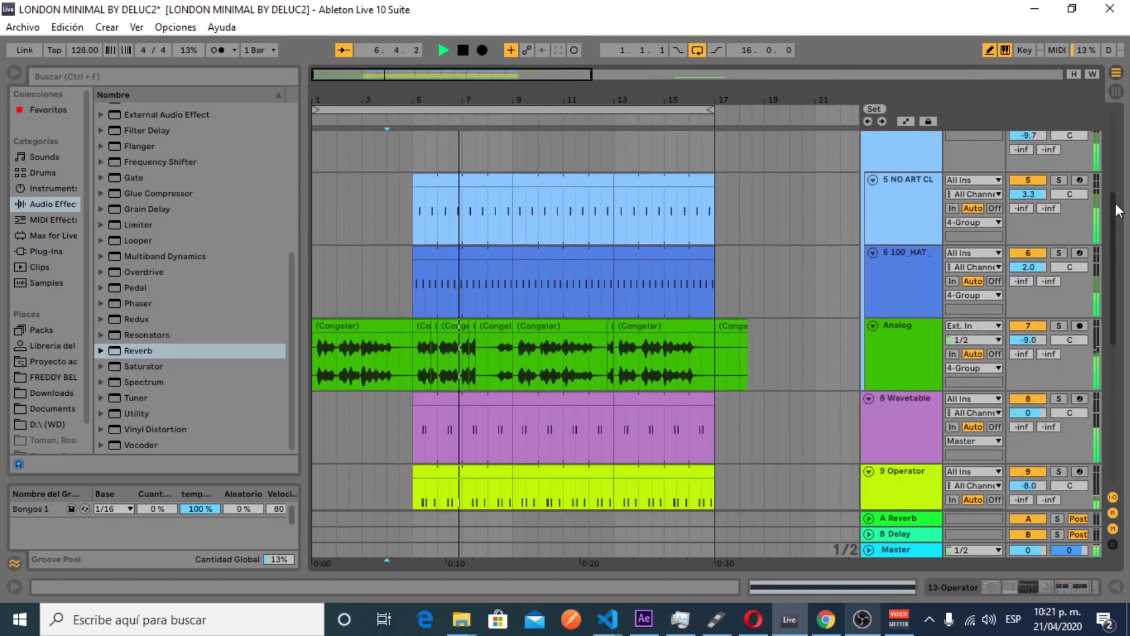
pyautogui.press('space')
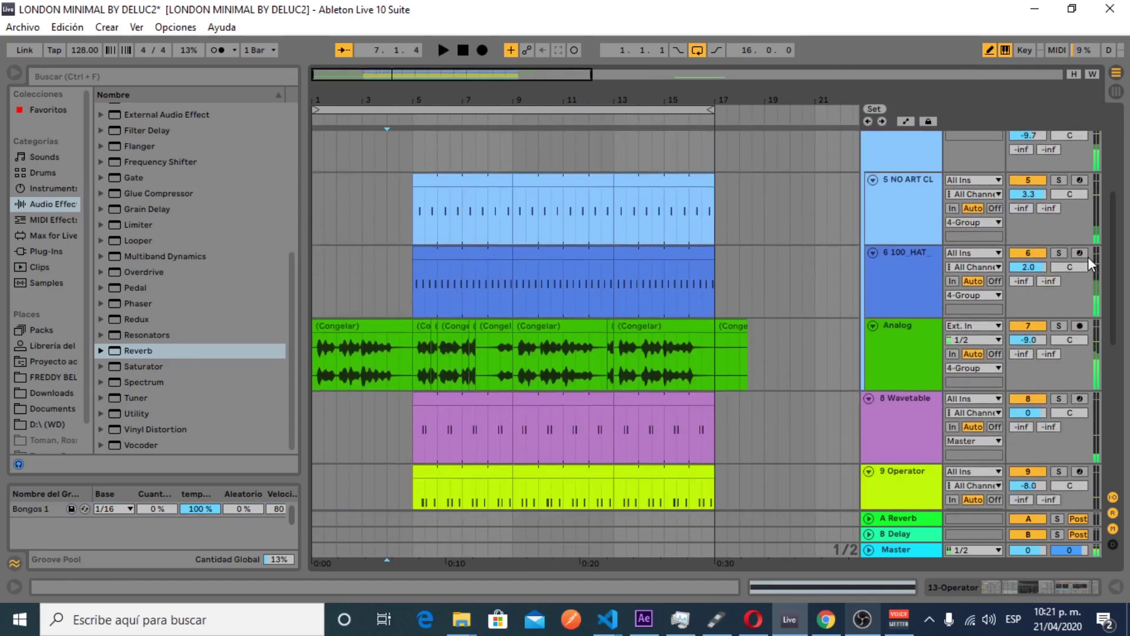
# Step: Solo the Analog audio track and play its frozen clips from bar 5
pyautogui.click(1060, 326)
pyautogui.click(412, 351)
pyautogui.press('space')
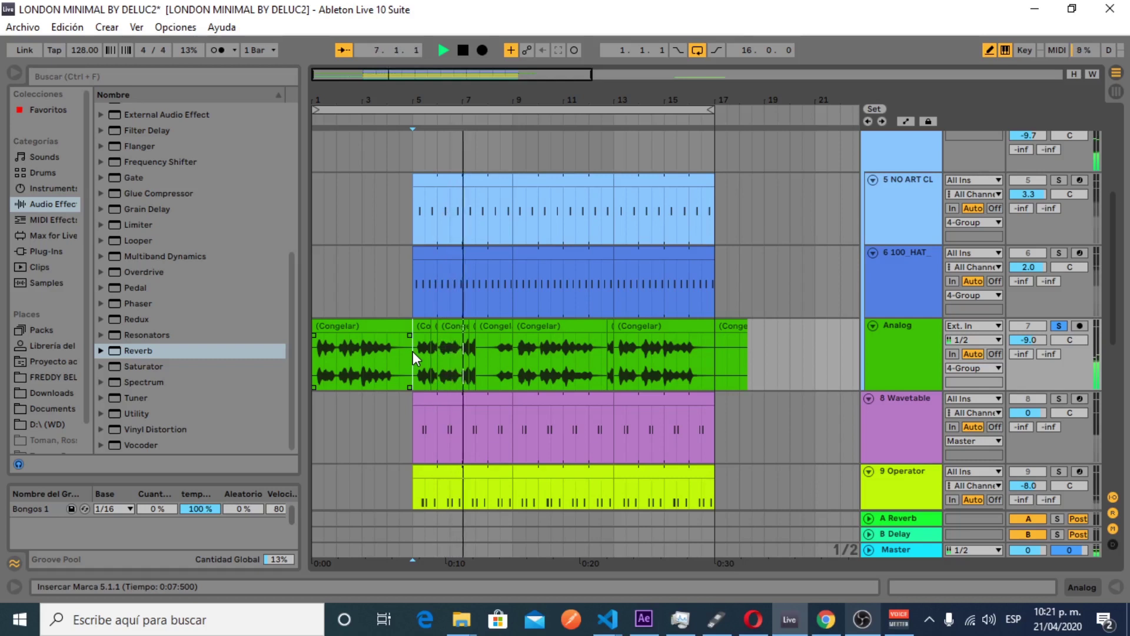
pyautogui.click(444, 352)
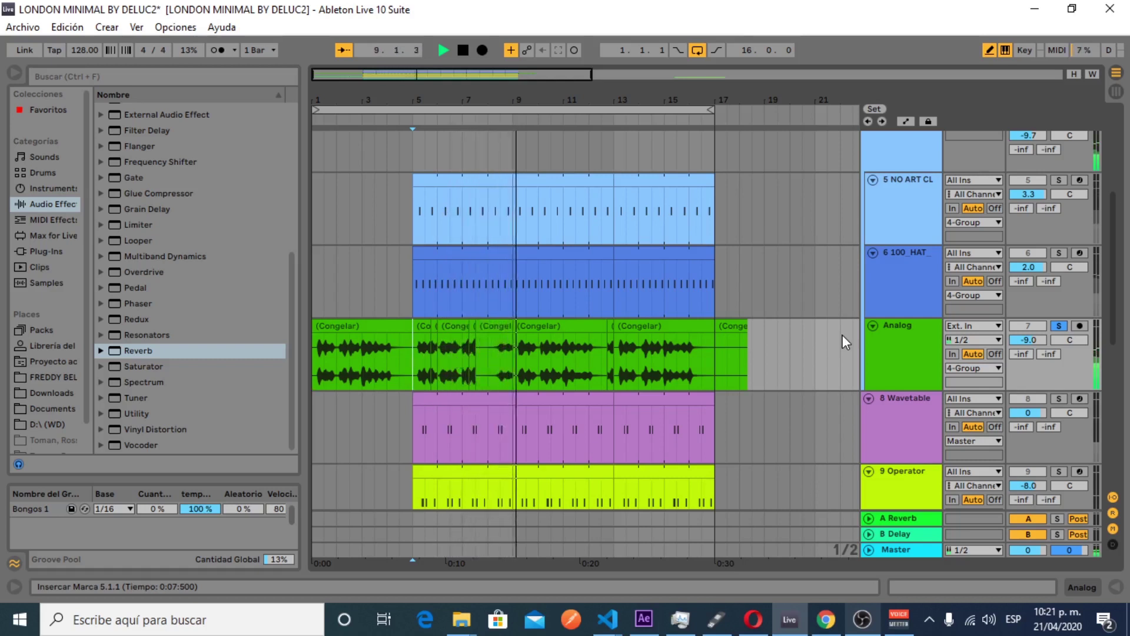
# Step: Turn off solo on the Analog audio track and stop playback
pyautogui.click(1059, 326)
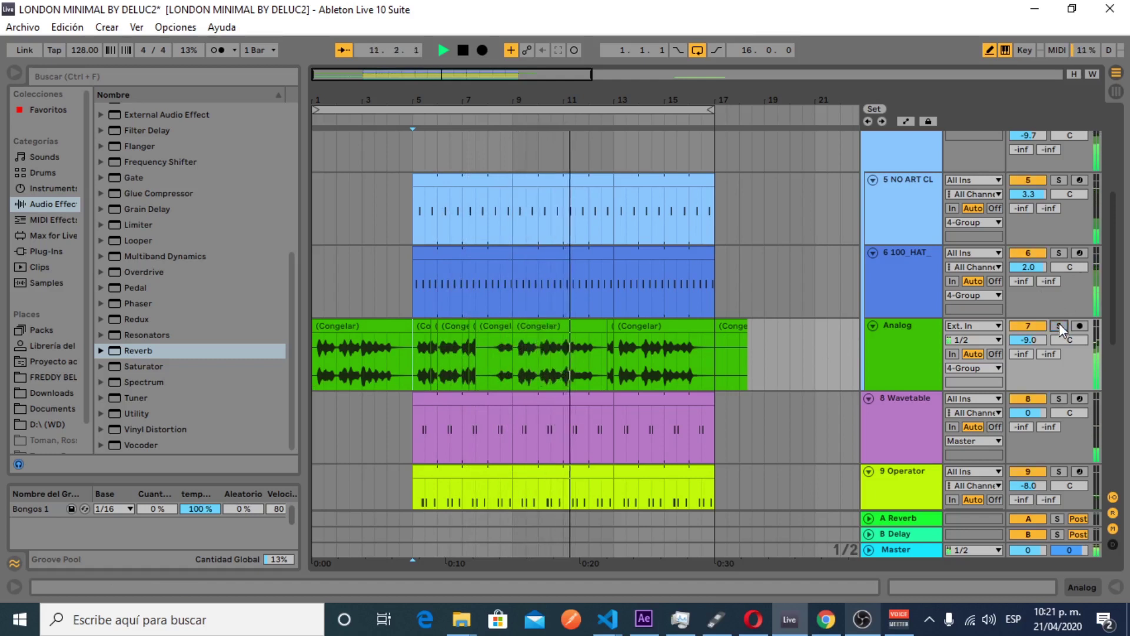
pyautogui.press('space')
pyautogui.click(1059, 325)
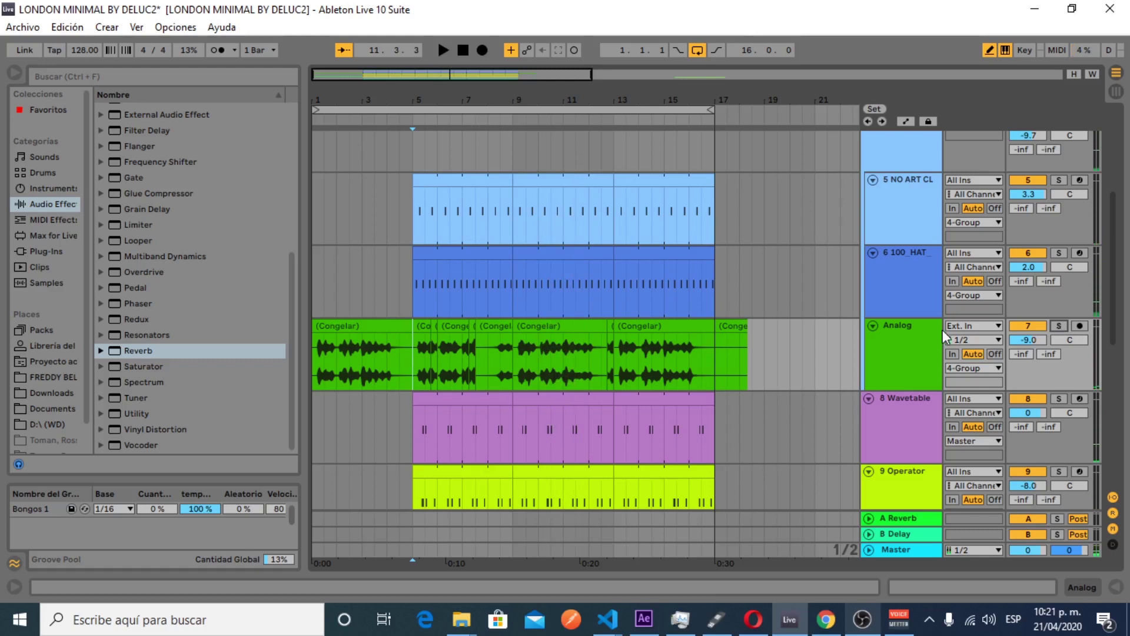
# Step: Fold the Analog audio track with the frozen clips
pyautogui.click(874, 326)
pyautogui.click(875, 327)
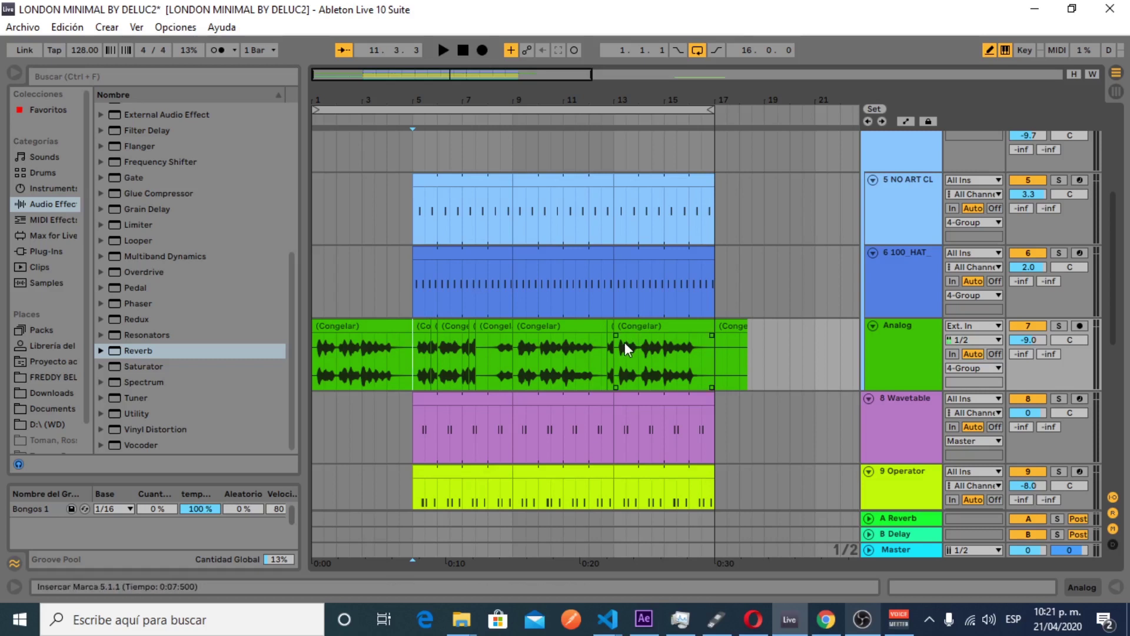
pyautogui.click(872, 327)
pyautogui.click(873, 328)
pyautogui.click(872, 326)
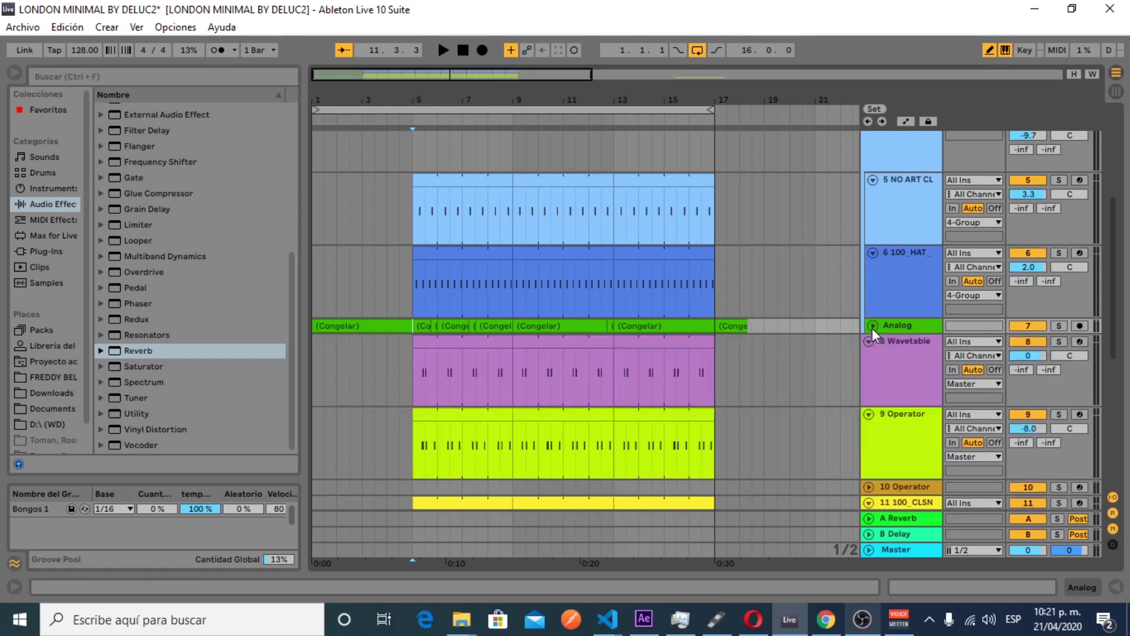
# Step: Fold the 2 minimal and 3 Analog tracks inside 1 Group
pyautogui.scroll(6, 1114, 235)
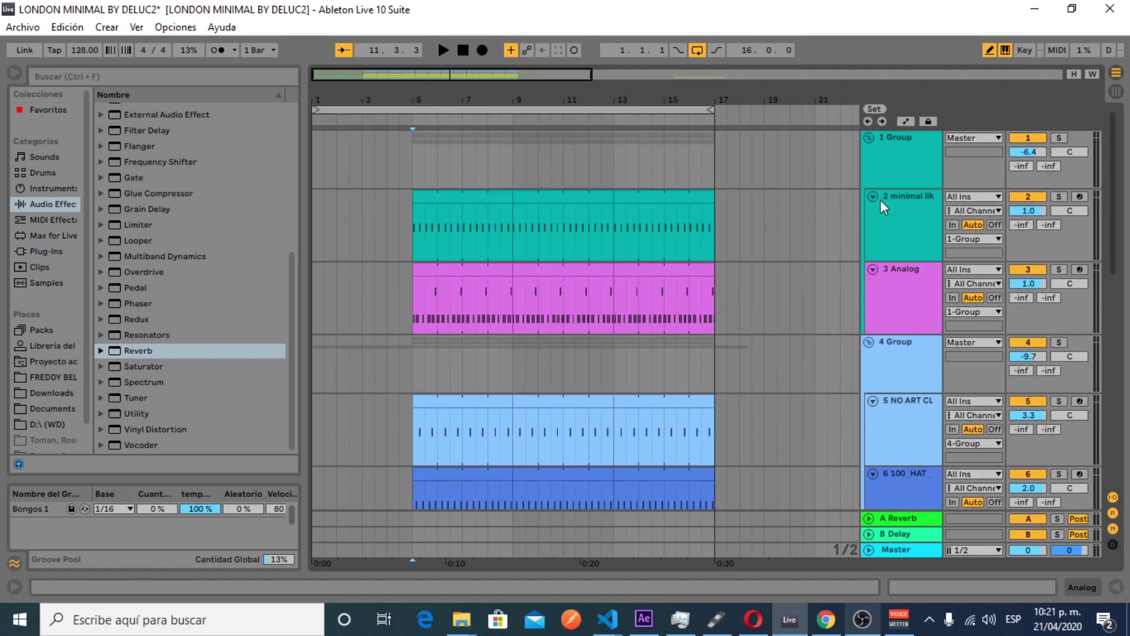
pyautogui.click(873, 196)
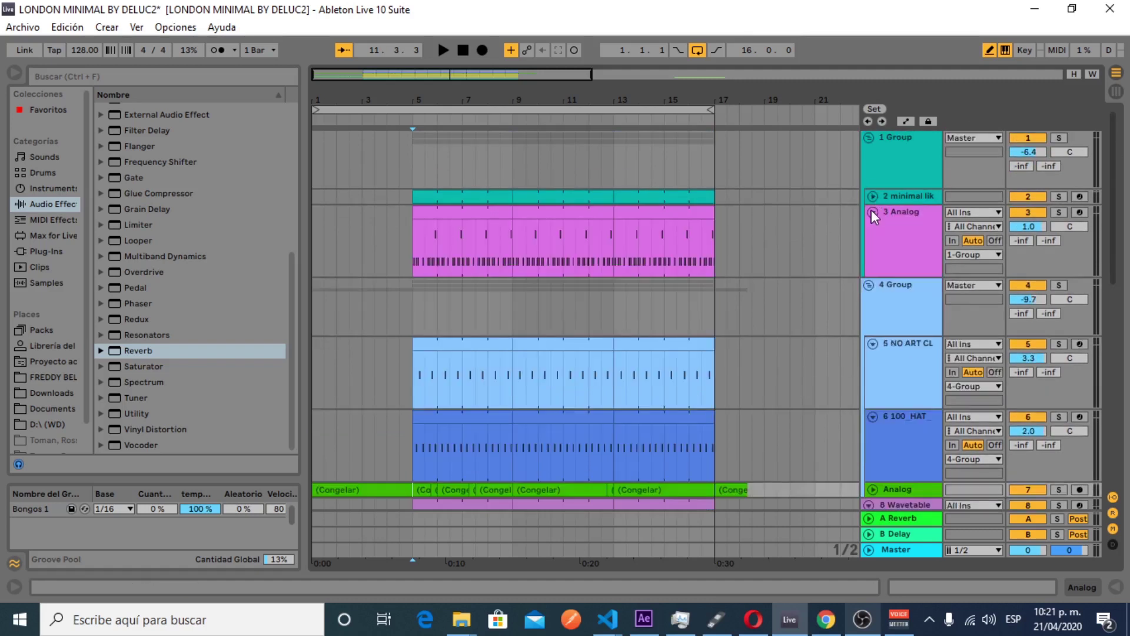
pyautogui.click(871, 210)
pyautogui.click(872, 196)
pyautogui.click(872, 196)
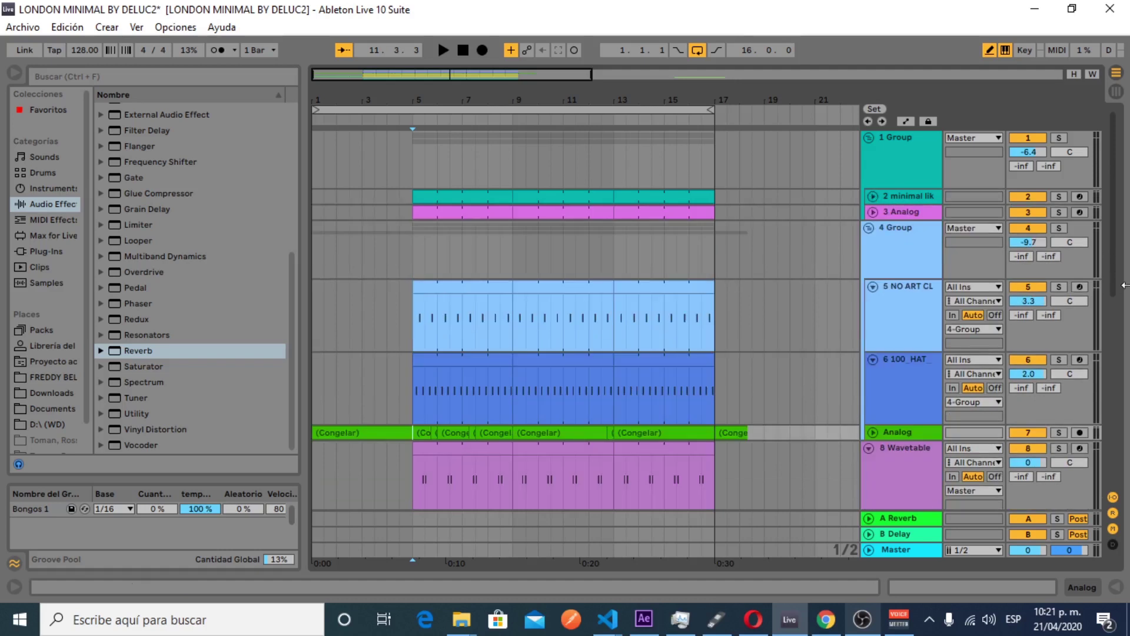
# Step: Look over the arrangement's tracks from 1 Group down to 12 100_PERC
pyautogui.scroll(-5, 1115, 264)
pyautogui.scroll(5, 1116, 236)
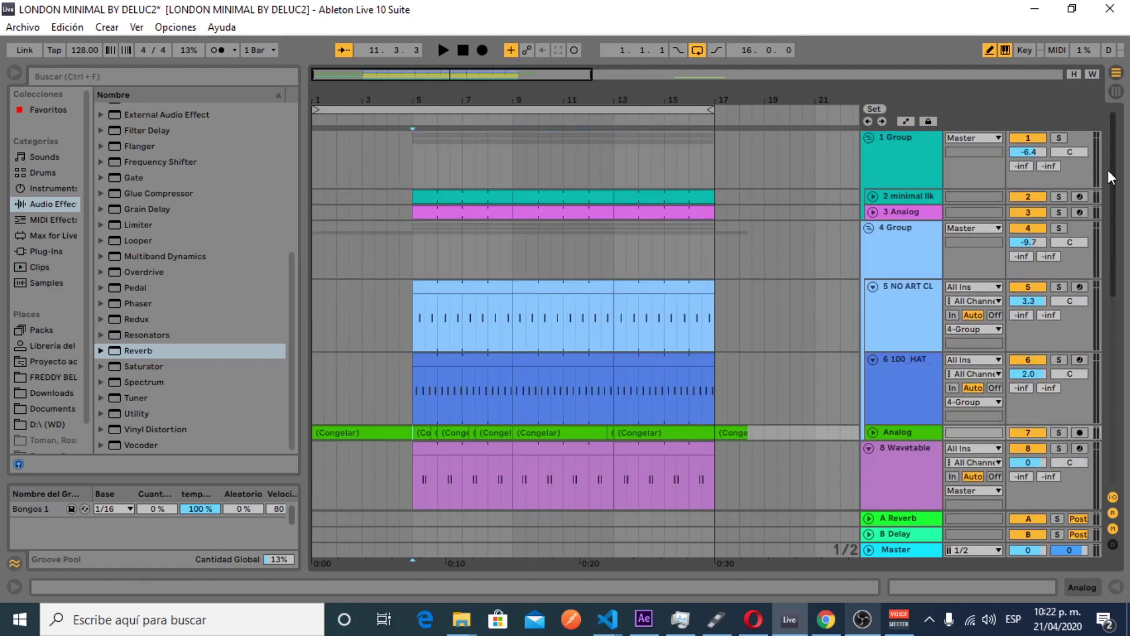
pyautogui.scroll(-4, 1118, 211)
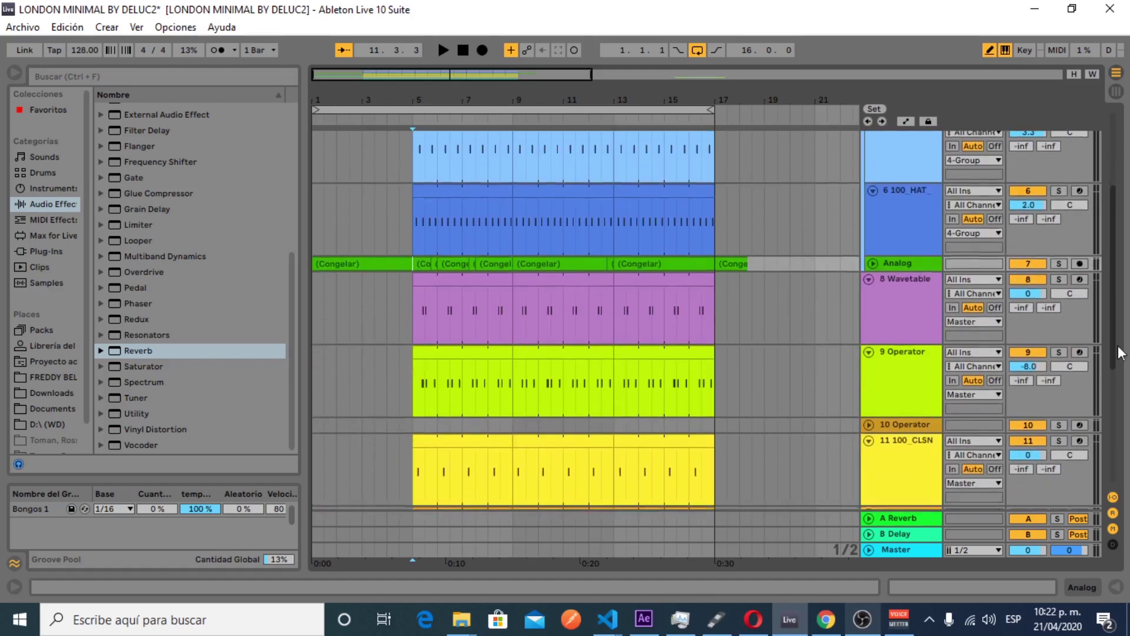
pyautogui.scroll(4, 1118, 214)
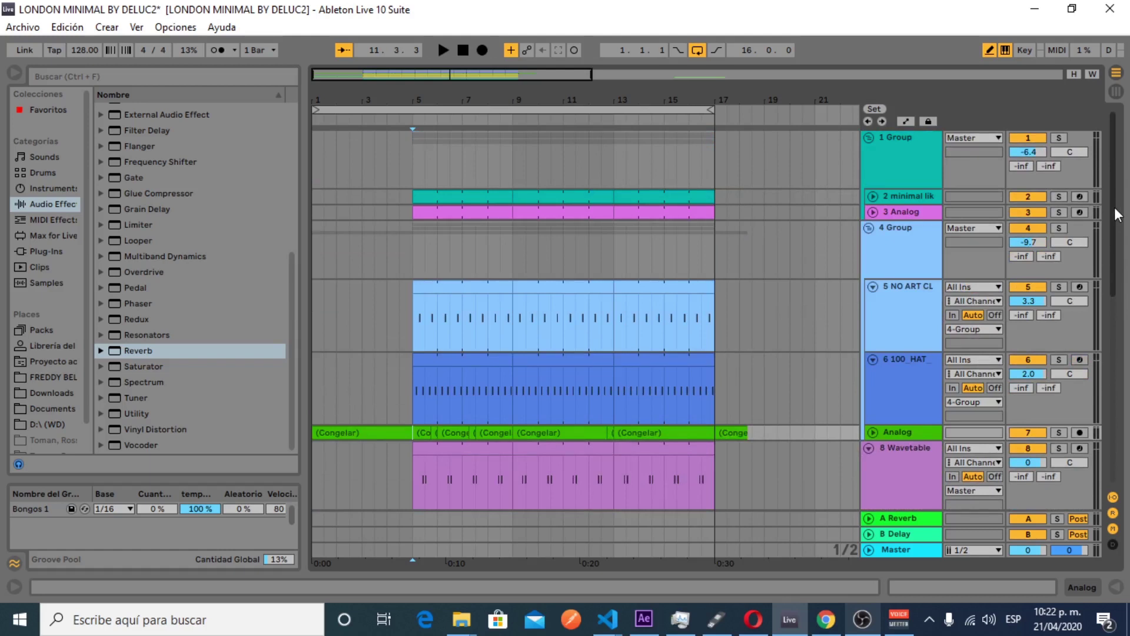
pyautogui.moveTo(1117, 215); pyautogui.dragTo(1124, 349)
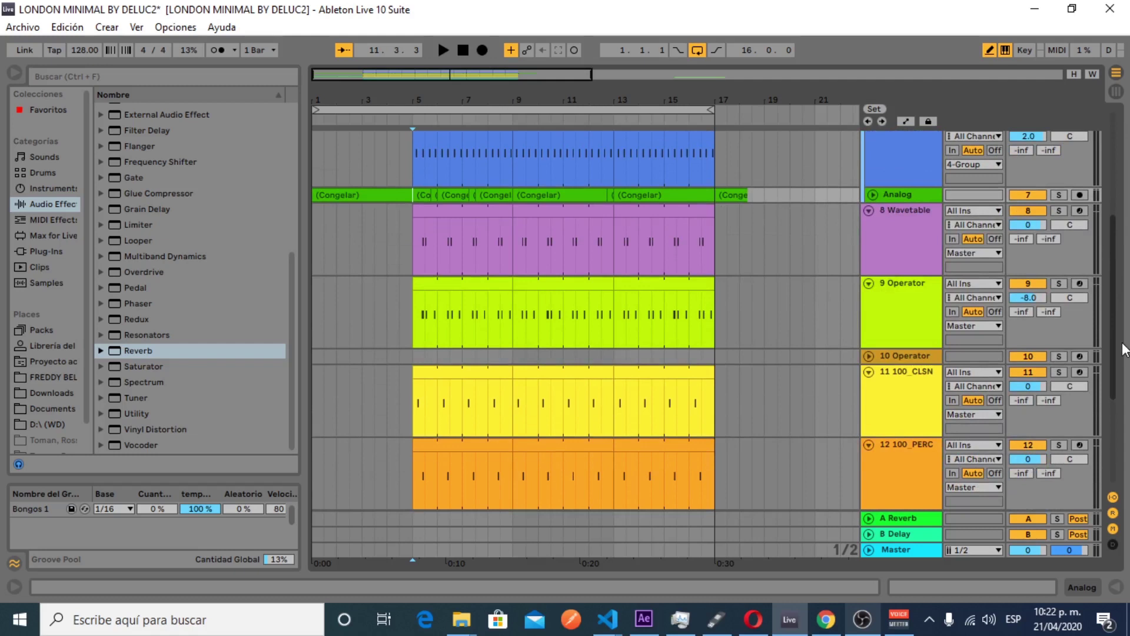